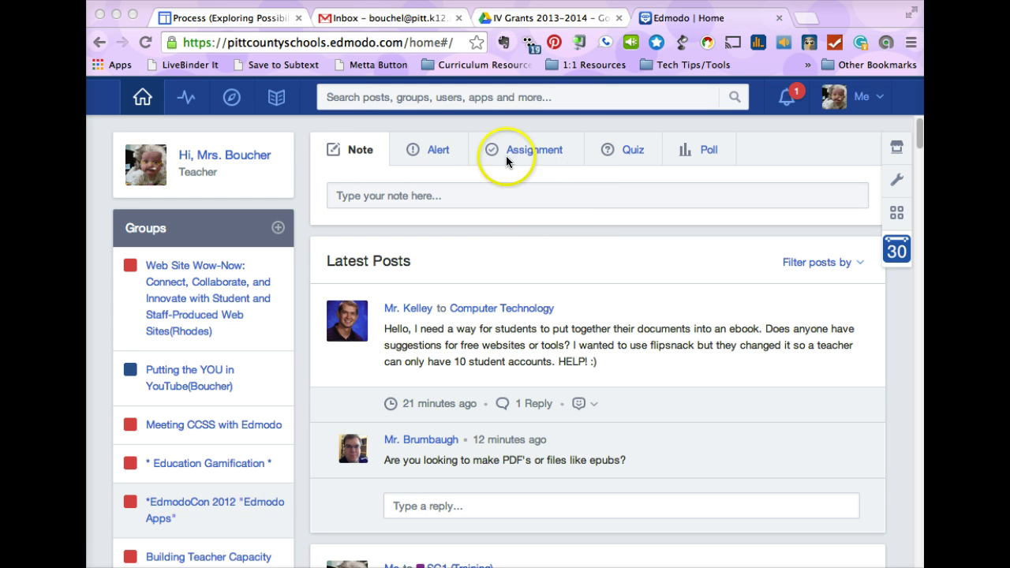
- Start a new assignment titled "Assignment 1" with a due date of 01/23/2014
left_click(565, 157)
left_click(566, 157)
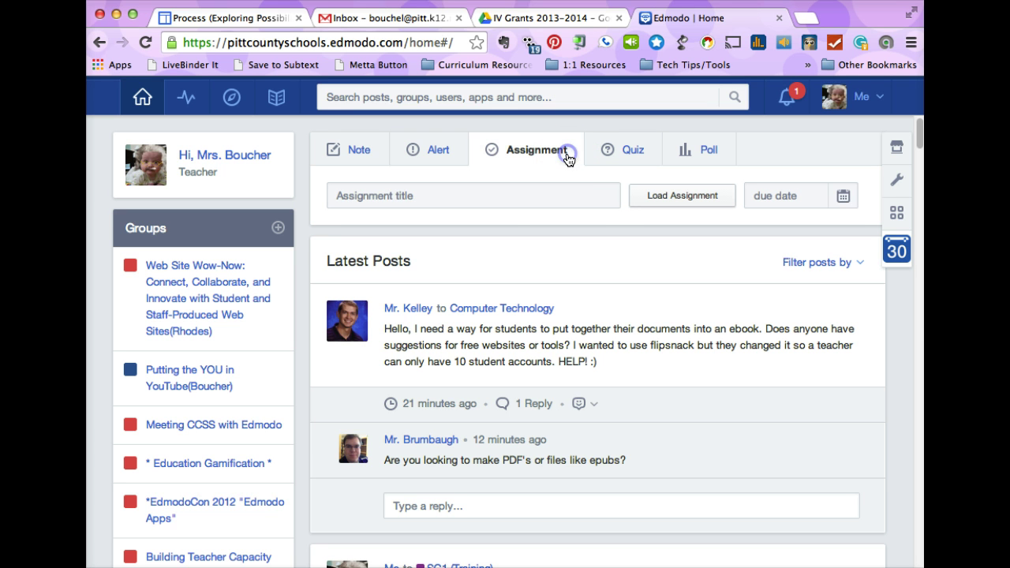
left_click(497, 193)
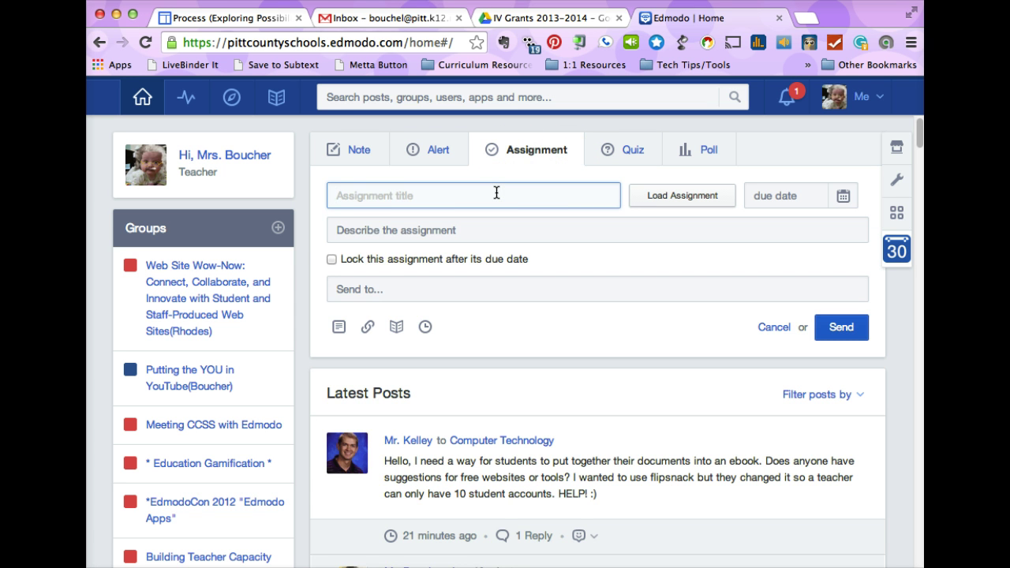
type("Assignment 1")
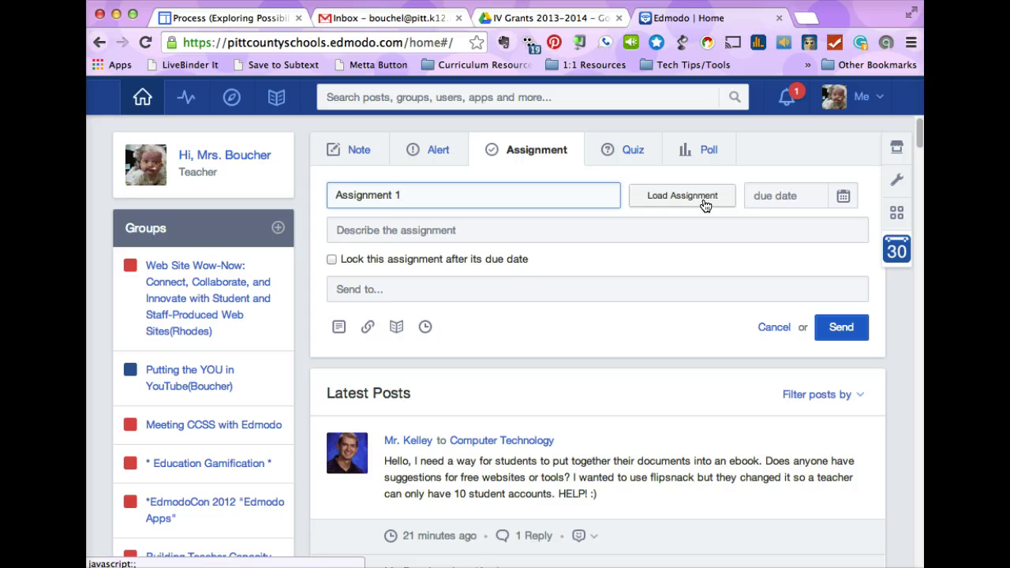
left_click(794, 196)
left_click(857, 327)
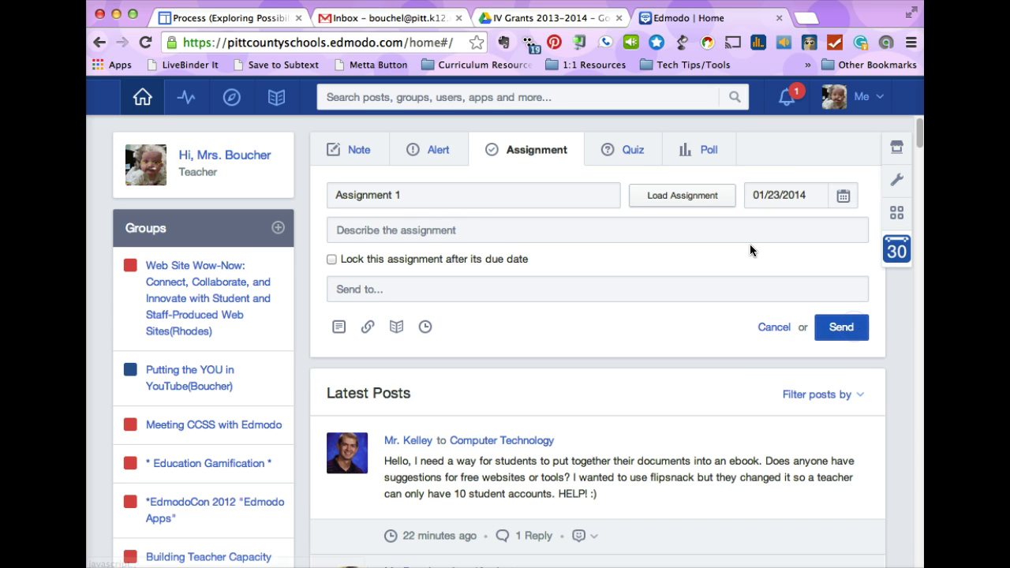
- Describe the assignment as "Describe what excellence in math looks like for a fourth grader." and lock it after its due date
left_click(479, 228)
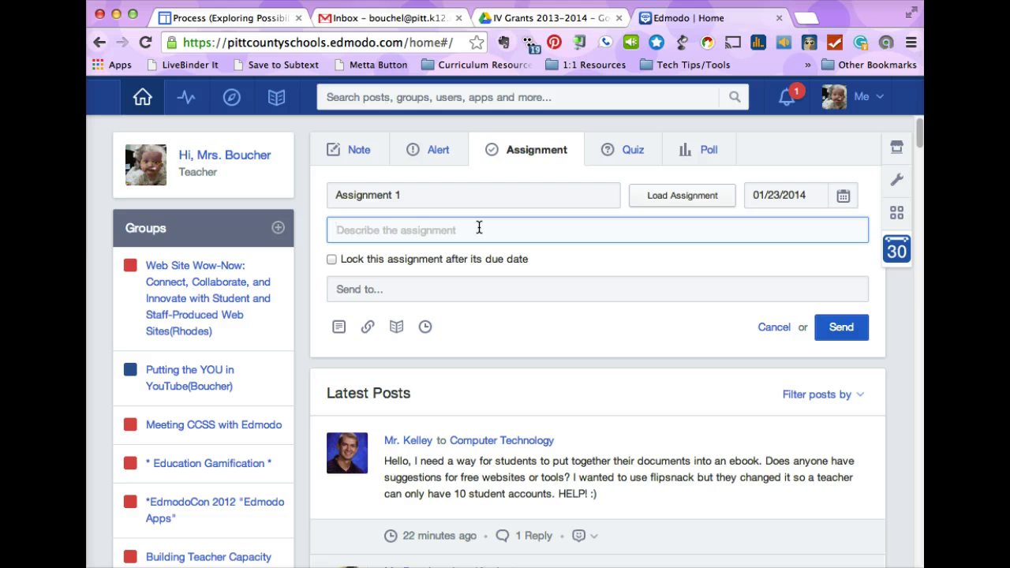
type("Des")
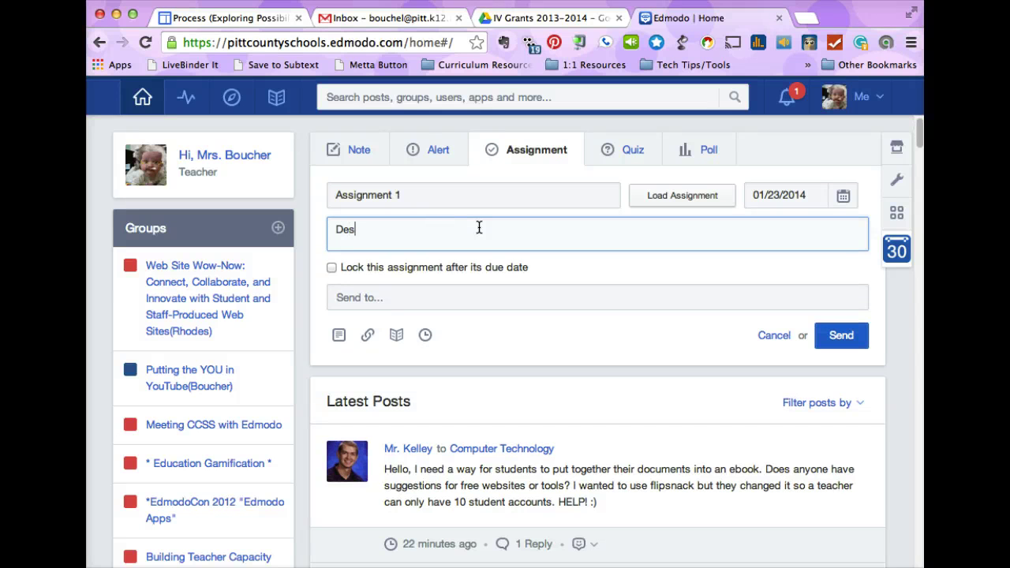
type("cribe what excellene")
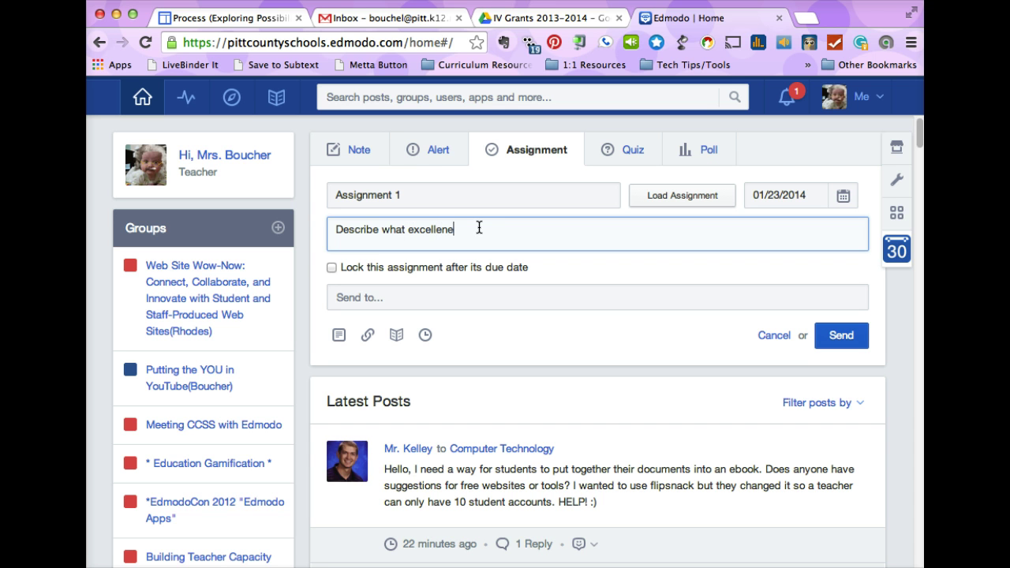
type("e in math looks like for a fourth grader.")
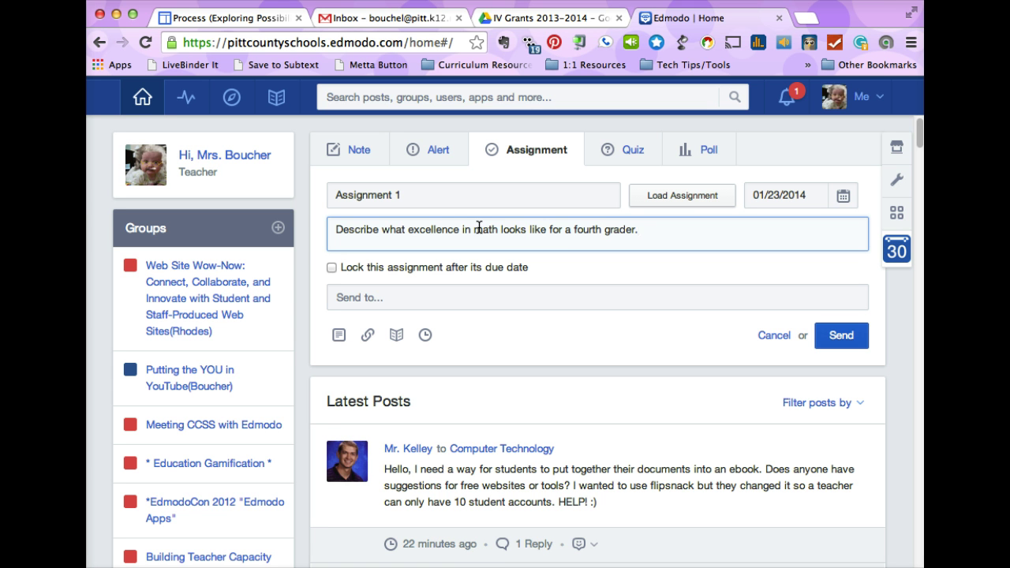
left_click(331, 267)
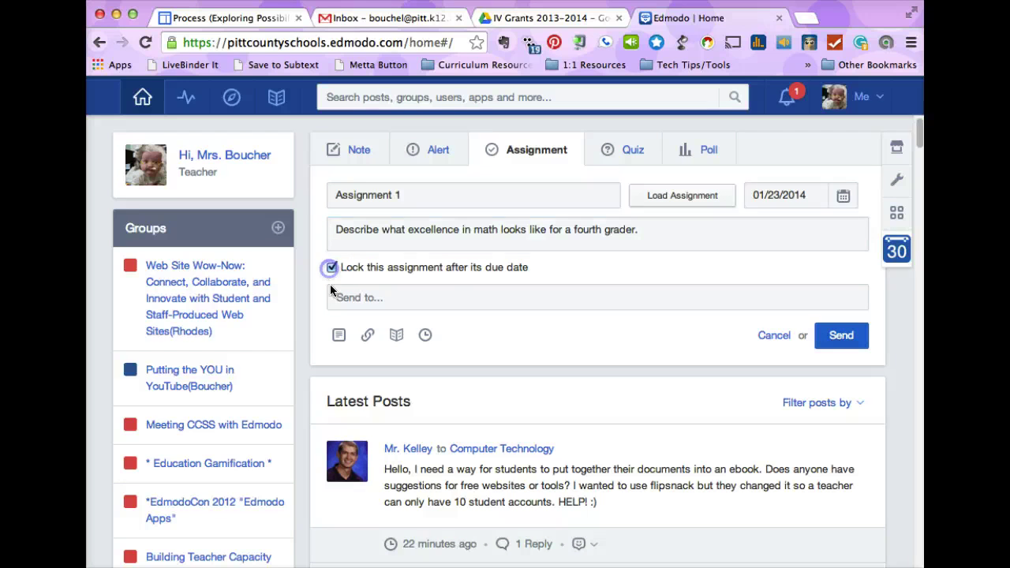
- Address the assignment to the Training group
left_click(392, 296)
type("Train")
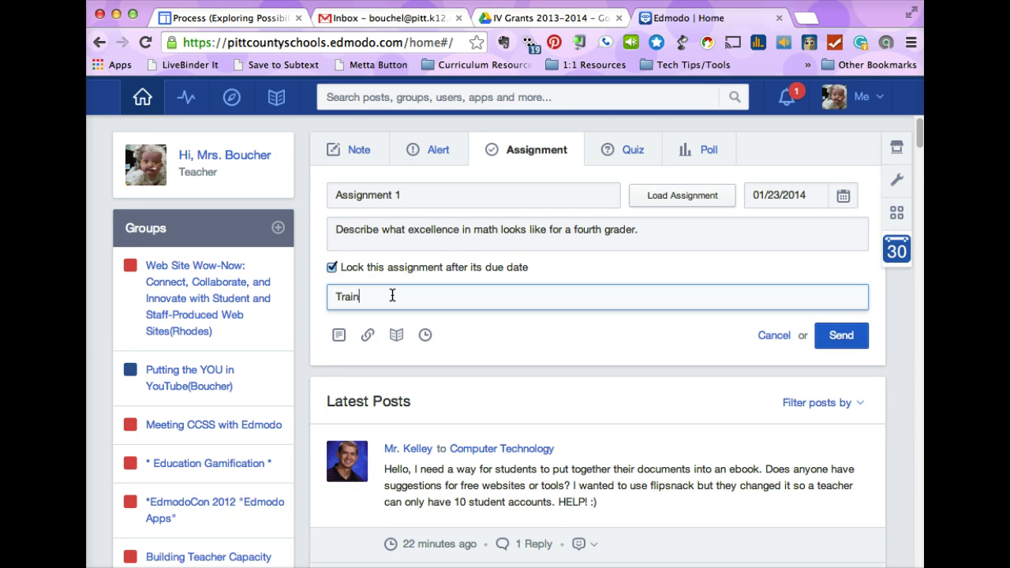
type("ing")
key("BackSpace")
key("BackSpace")
key("BackSpace")
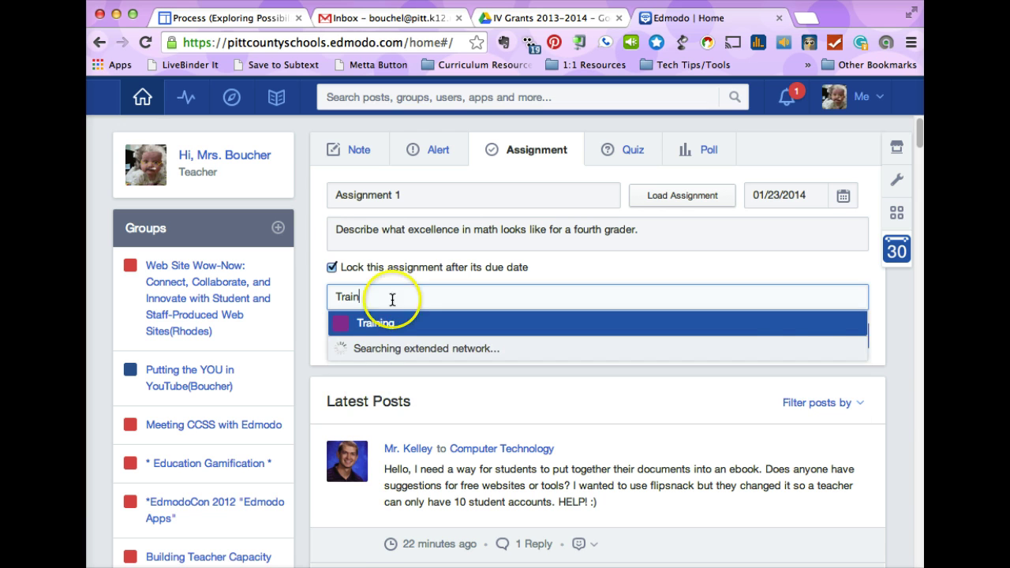
left_click(397, 326)
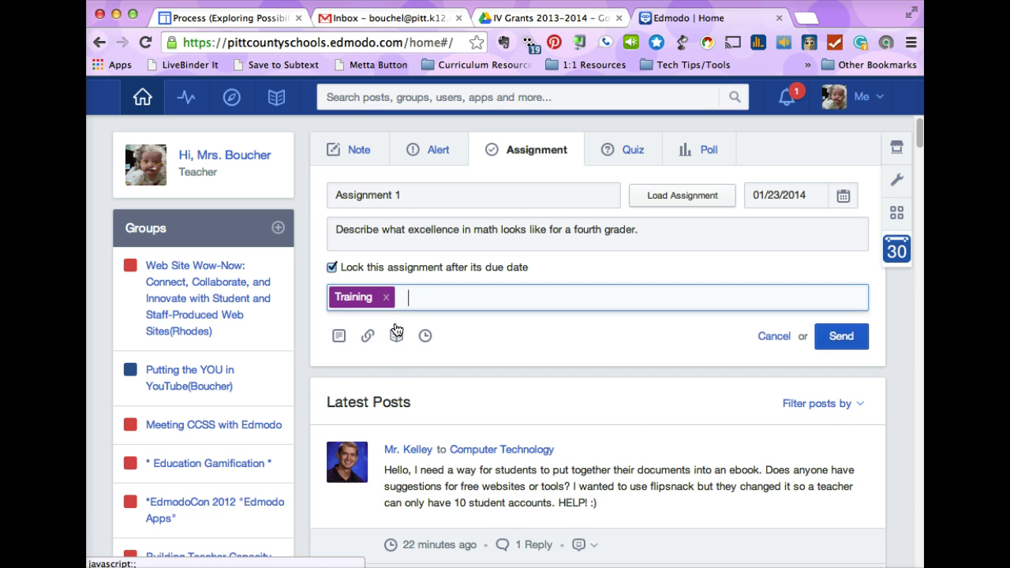
left_click(340, 345)
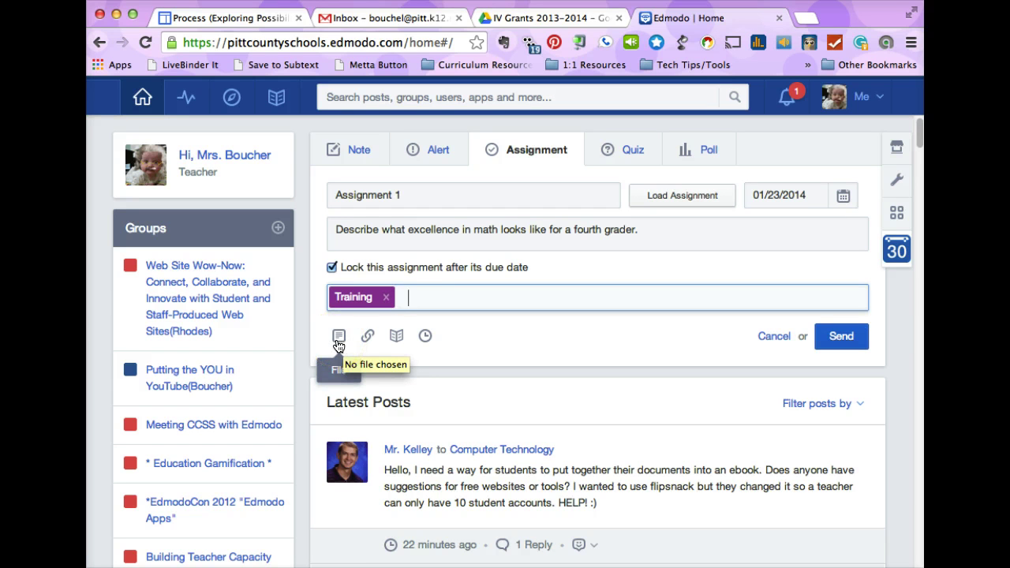
left_click(397, 345)
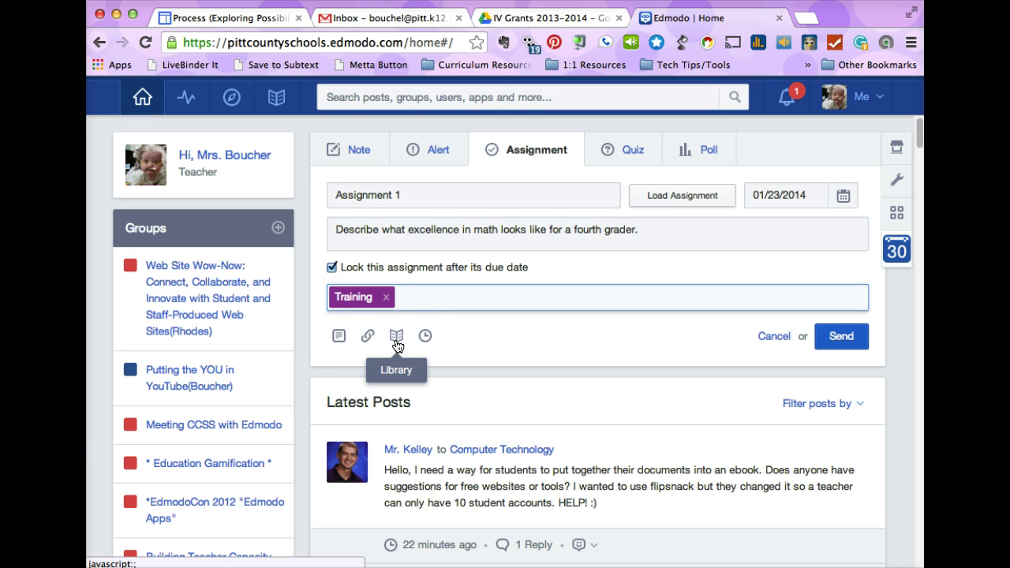
left_click(421, 344)
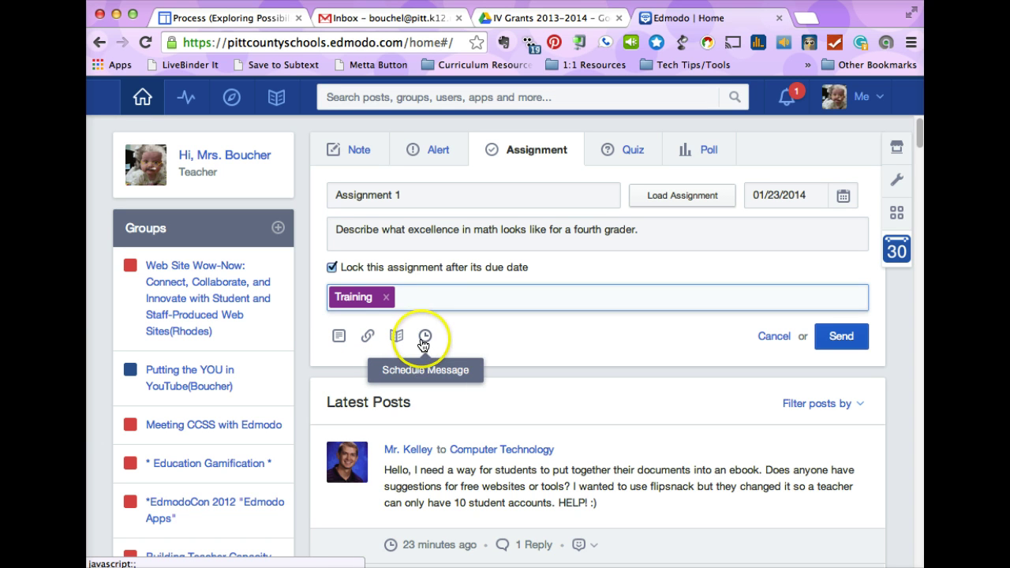
left_click(425, 345)
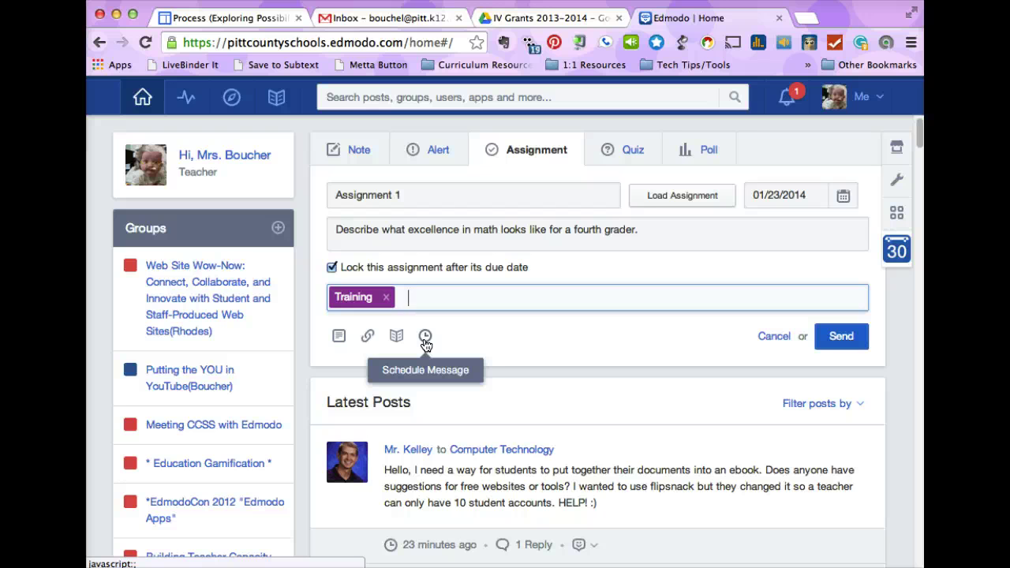
- Attach Math Badge.jpg from the Library to the assignment
left_click(398, 341)
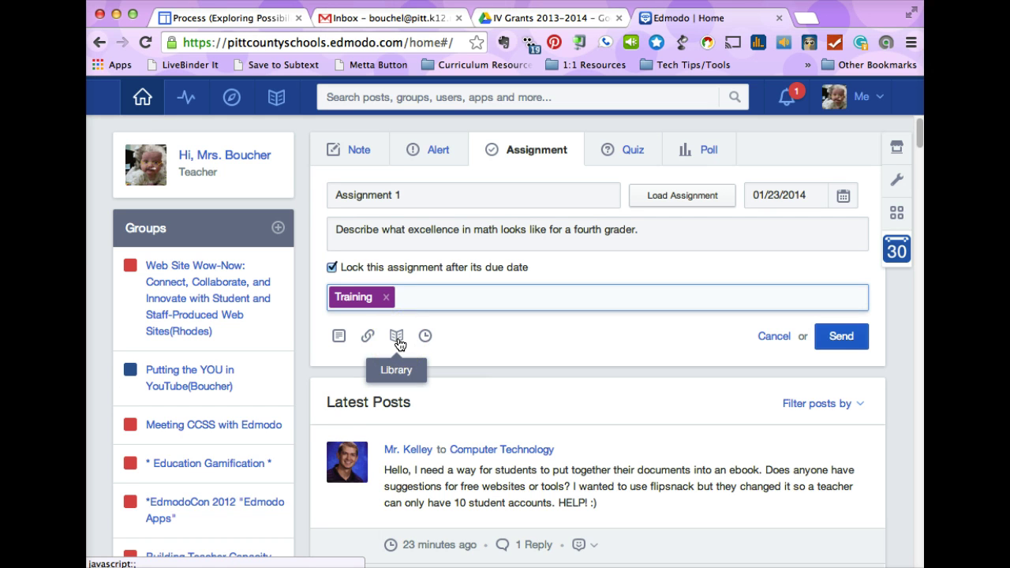
left_click(398, 342)
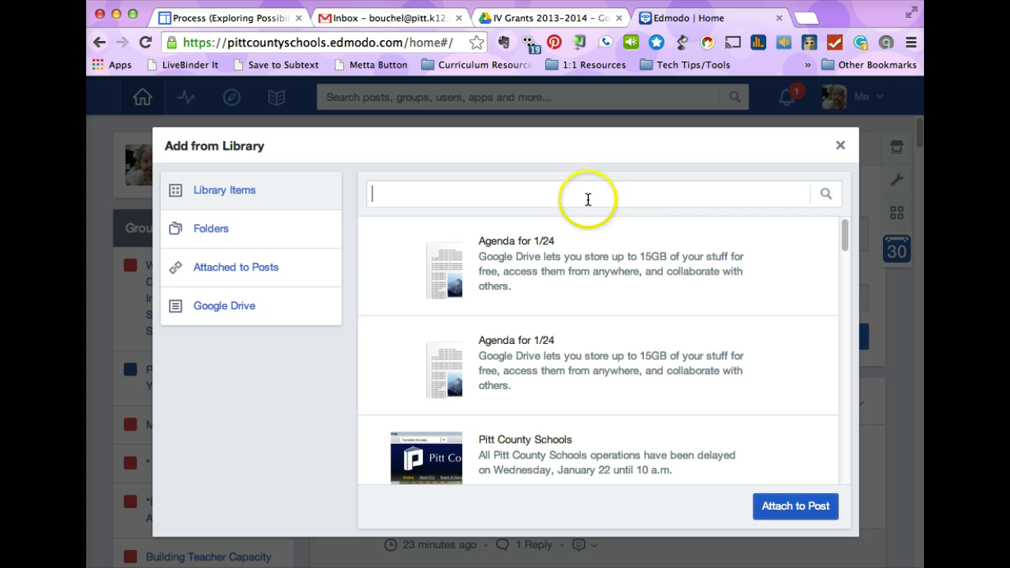
scroll(613, 318, "down", 1)
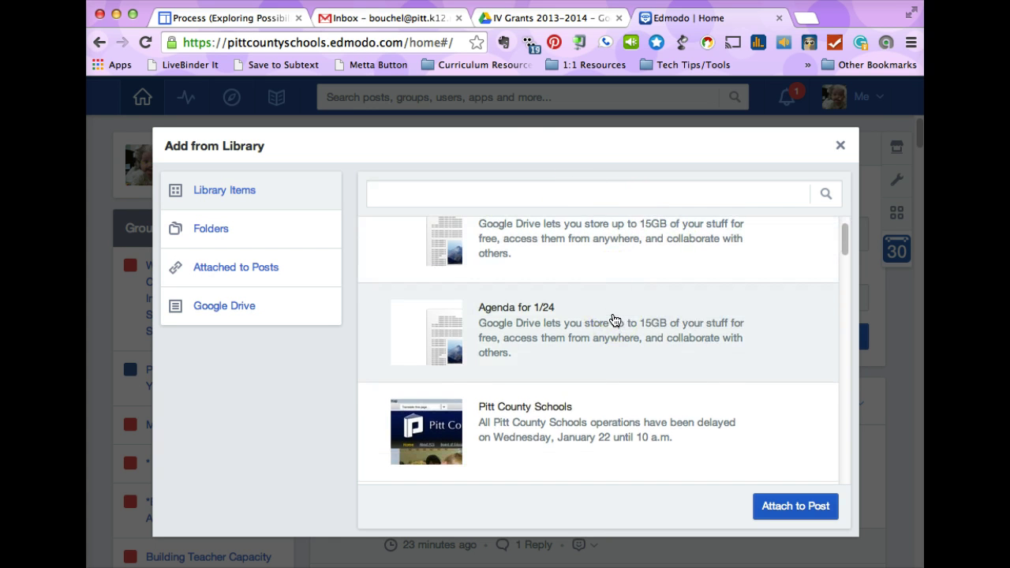
scroll(614, 320, "down", 6)
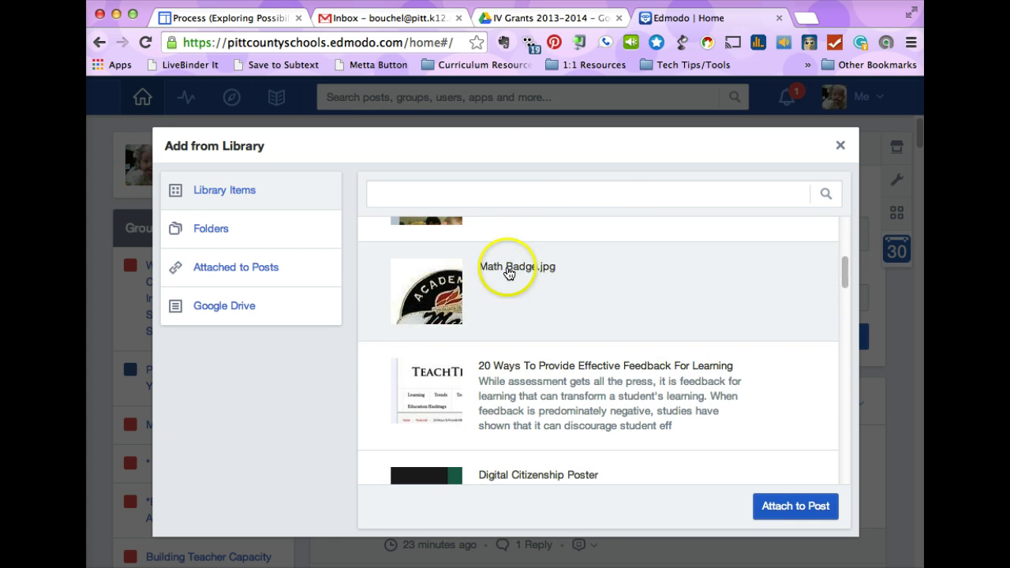
left_click(509, 270)
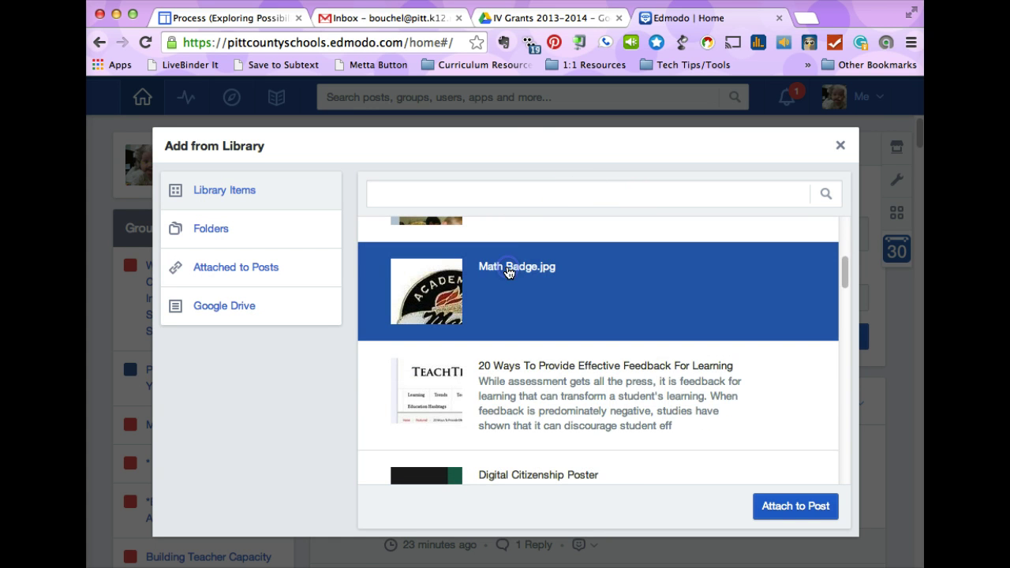
left_click(800, 508)
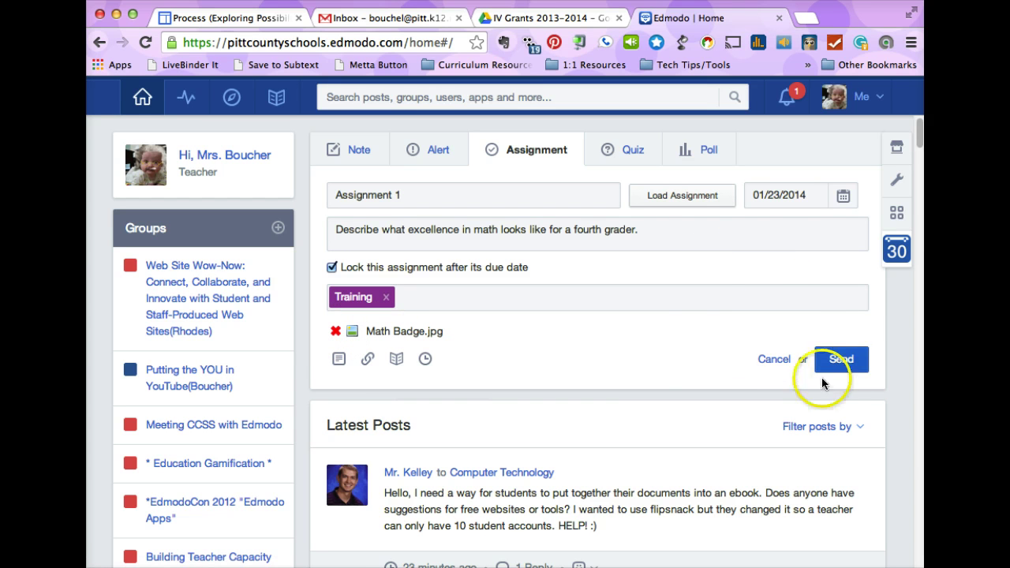
- Send the assignment to the group and review its post in the feed
left_click(847, 360)
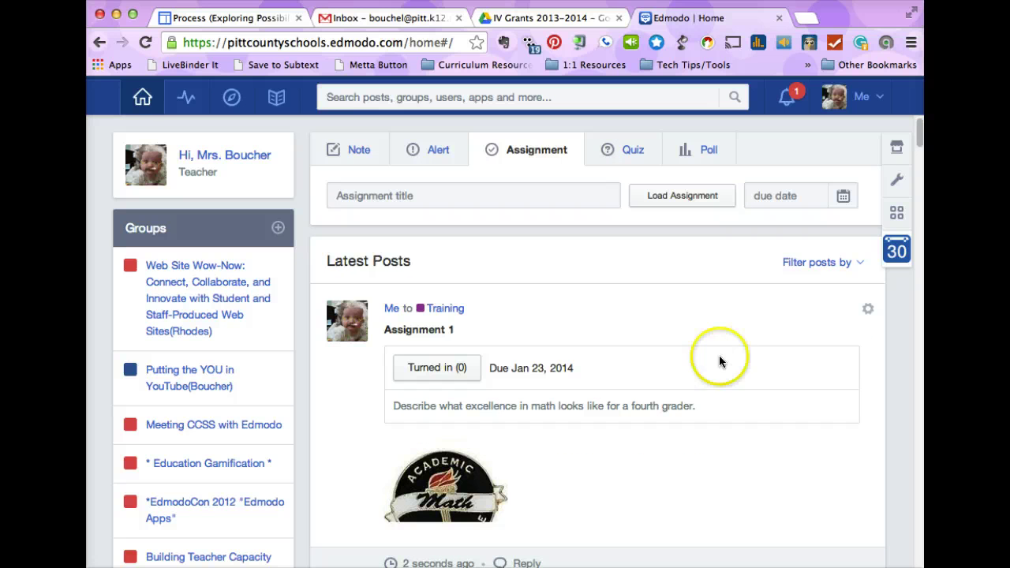
scroll(708, 417, "down", 1)
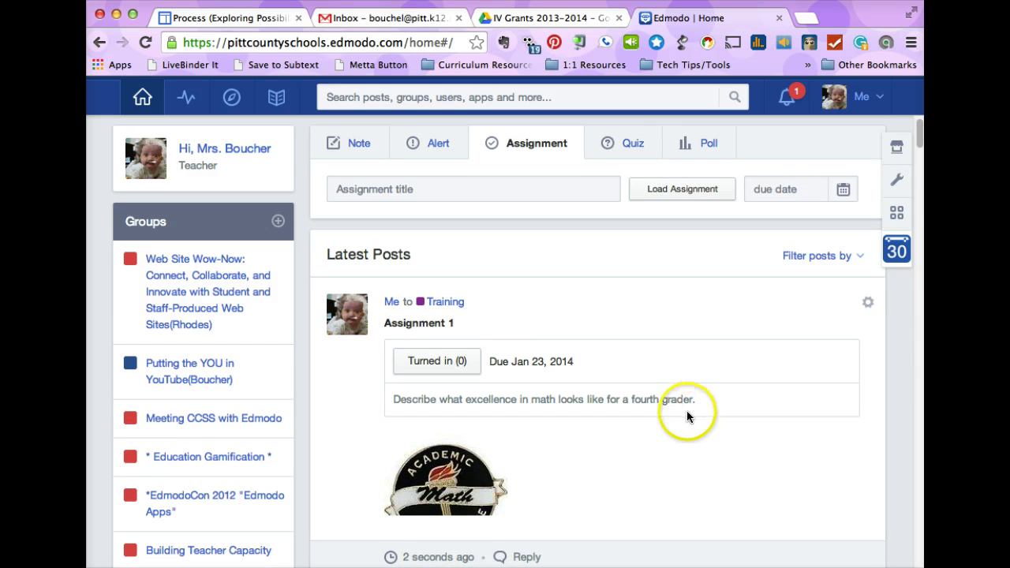
scroll(681, 407, "down", 1)
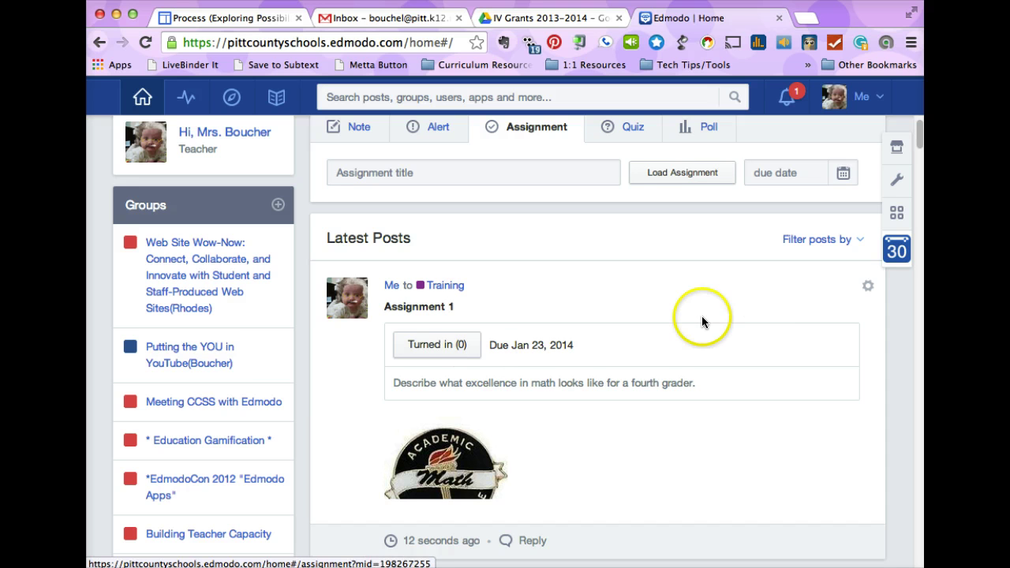
scroll(659, 288, "up", 1)
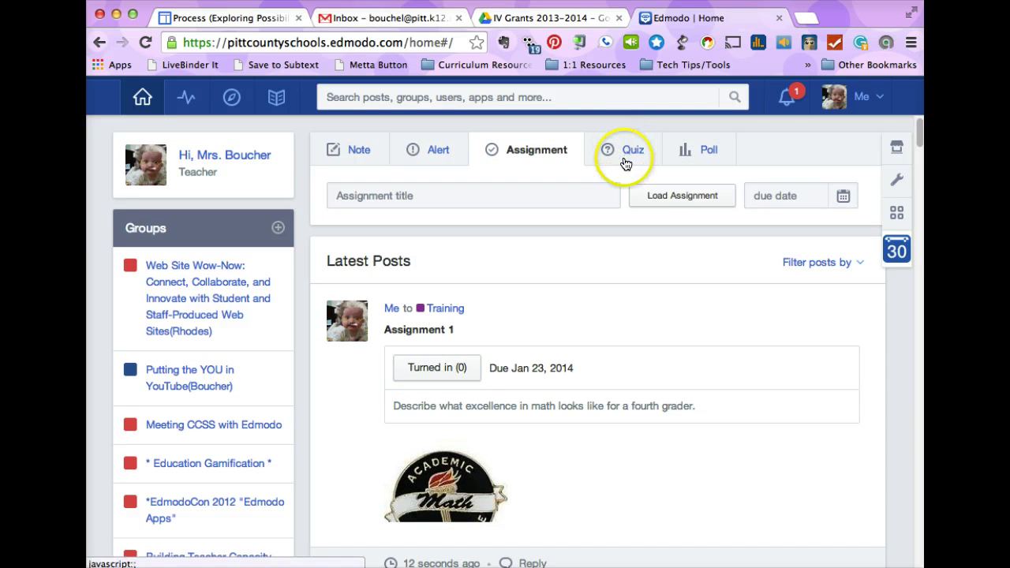
- Create a new quiz and title it "Sample Quiz 1"
left_click(631, 161)
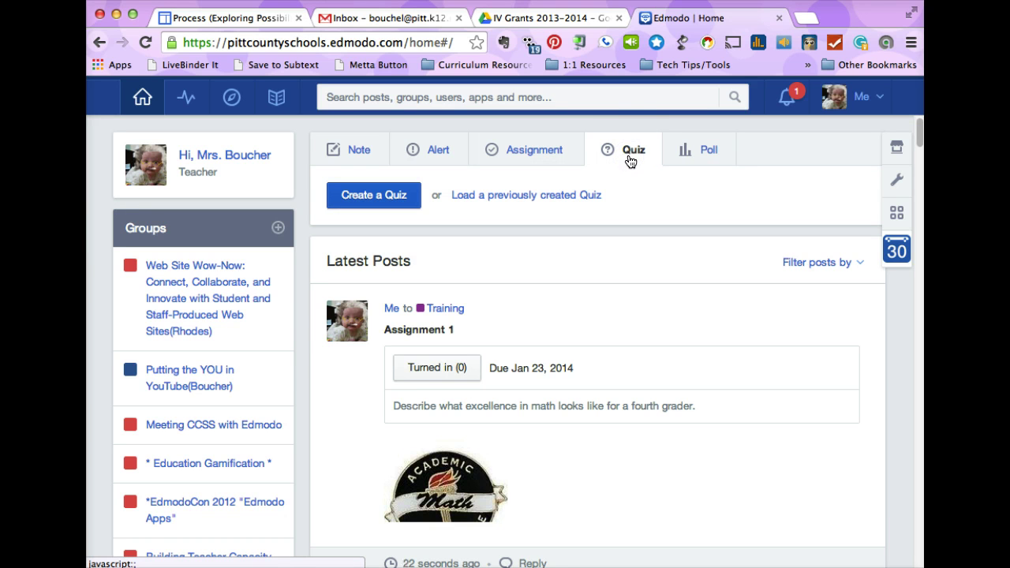
left_click(632, 164)
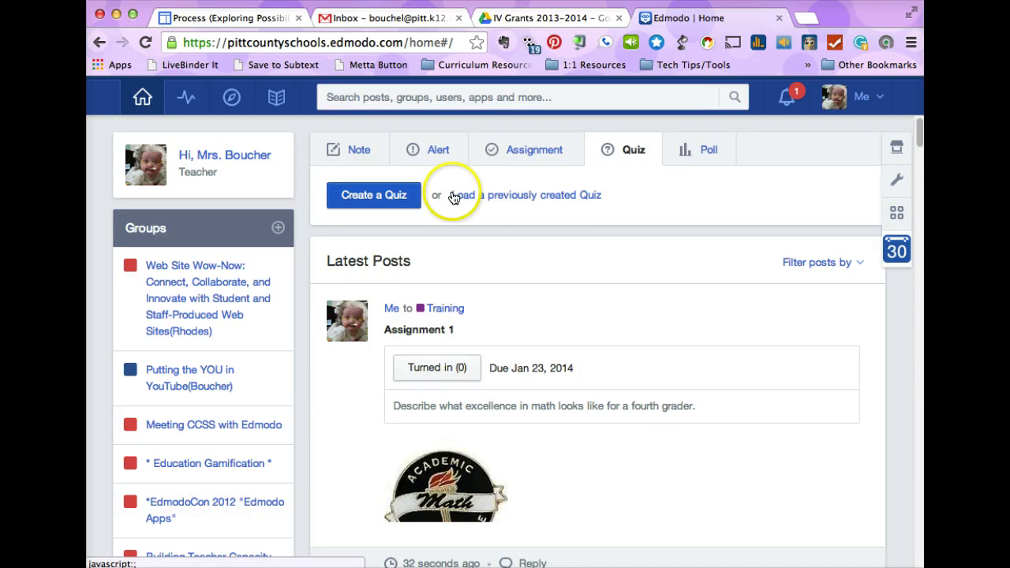
left_click(371, 206)
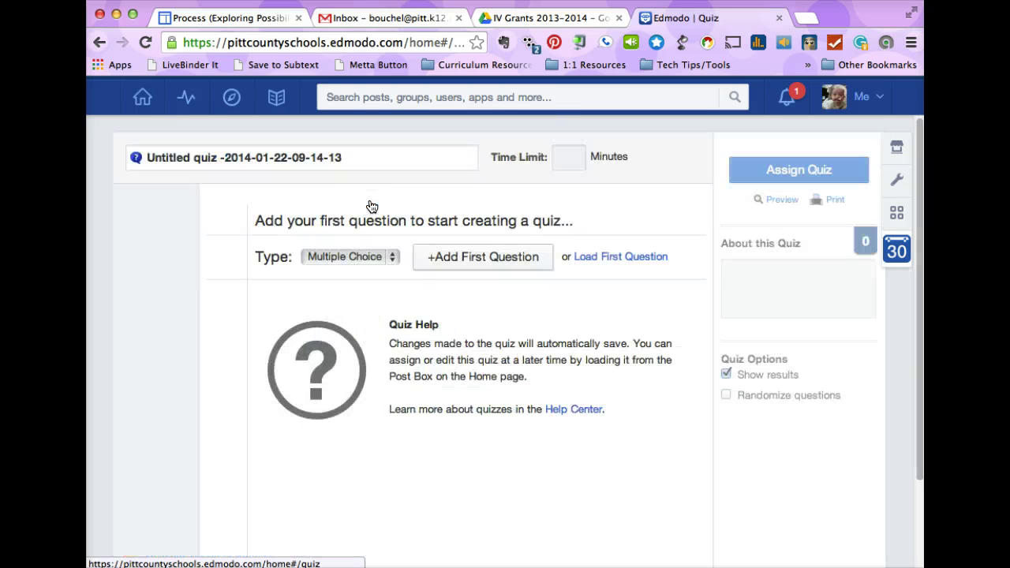
left_click(367, 162)
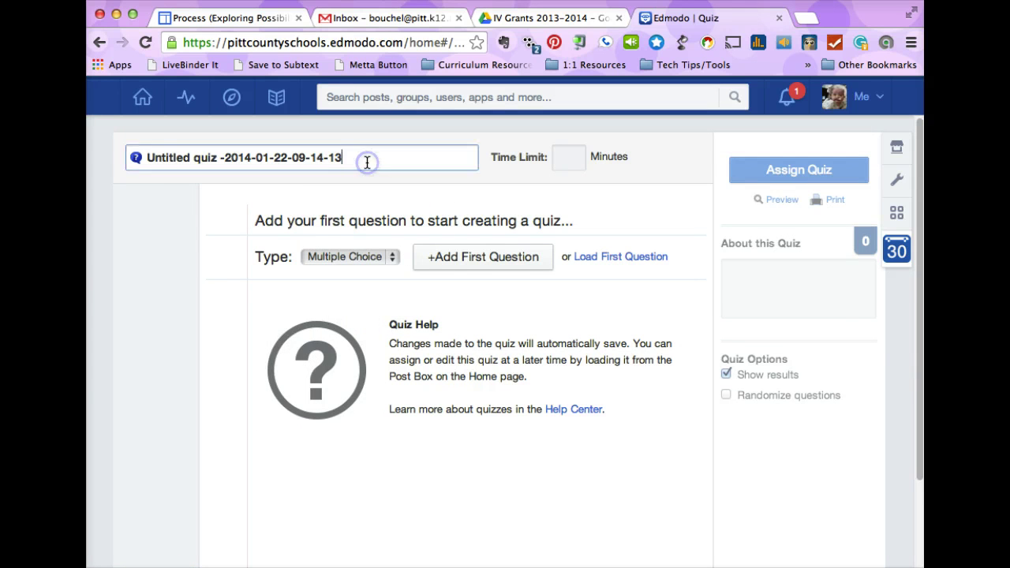
left_click_drag(144, 158, 368, 158)
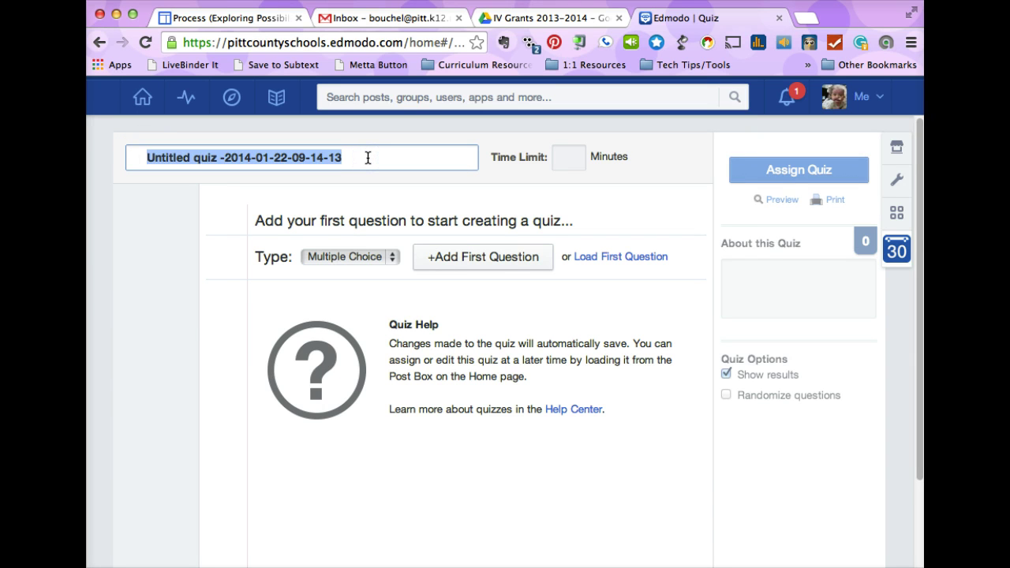
type("Sample Quiz 1")
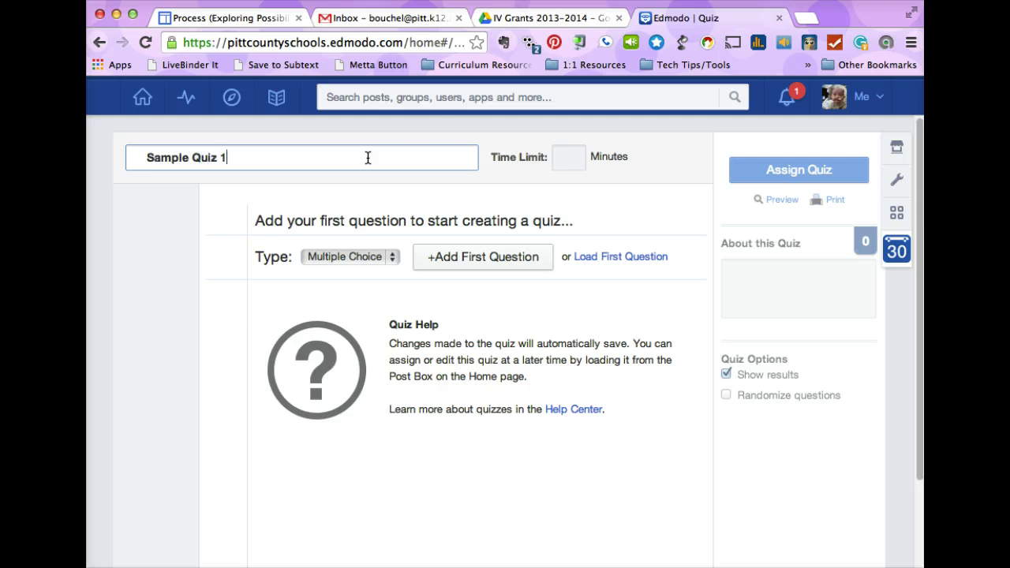
- Give the quiz a time limit of 60 minutes and retitle it "Sample Quiz 2"
left_click(564, 158)
type("30")
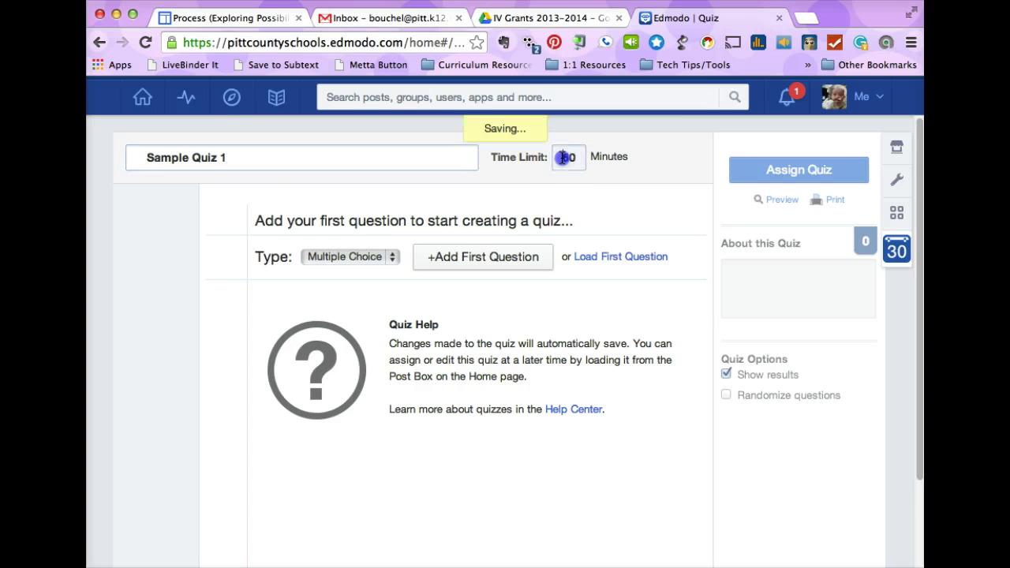
left_click(234, 159)
key("BackSpace")
type("2")
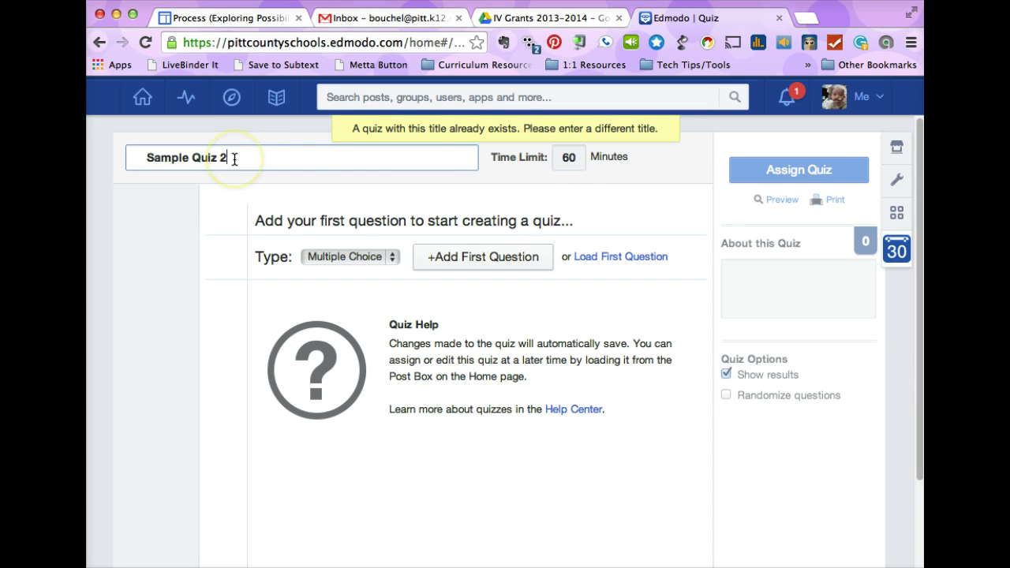
- Set the quiz's time limit to 5 minutes
left_click(569, 157)
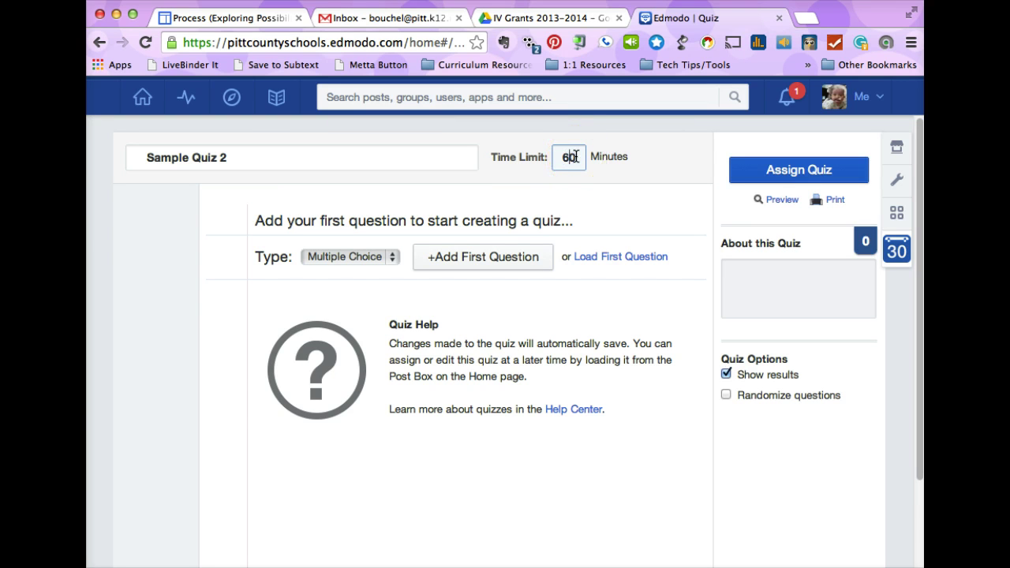
double_click(574, 156)
key("BackSpace")
left_click(570, 158)
type("5")
- Add a first question of type Multiple Choice with the prompt "2 + 2 ="
left_click(394, 259)
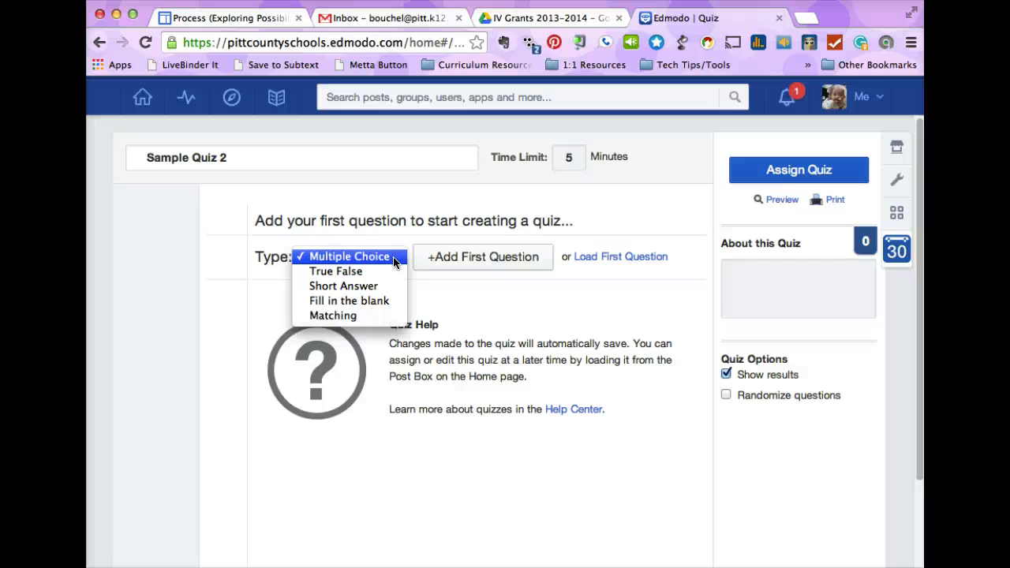
left_click(494, 258)
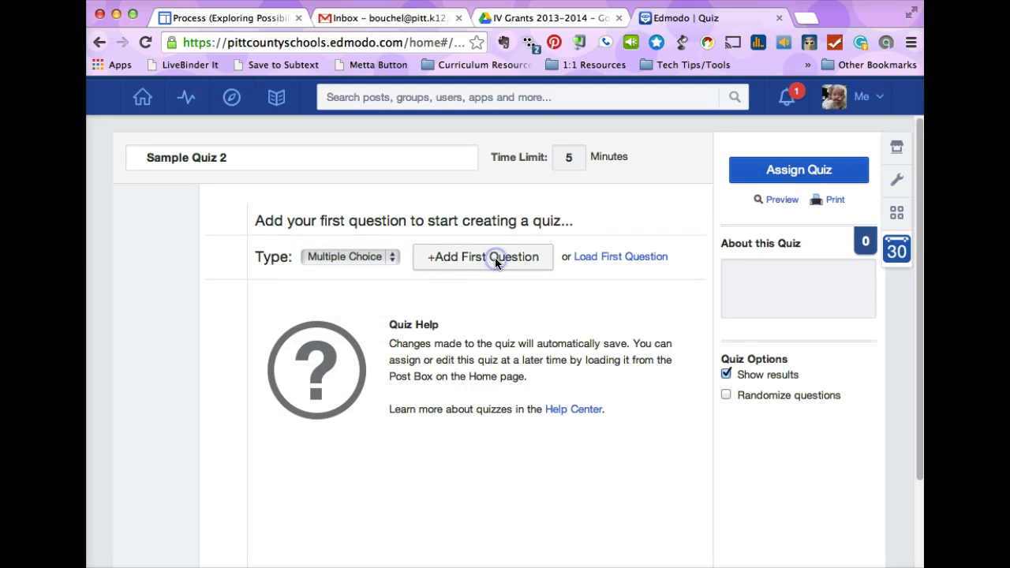
left_click(478, 266)
left_click(422, 268)
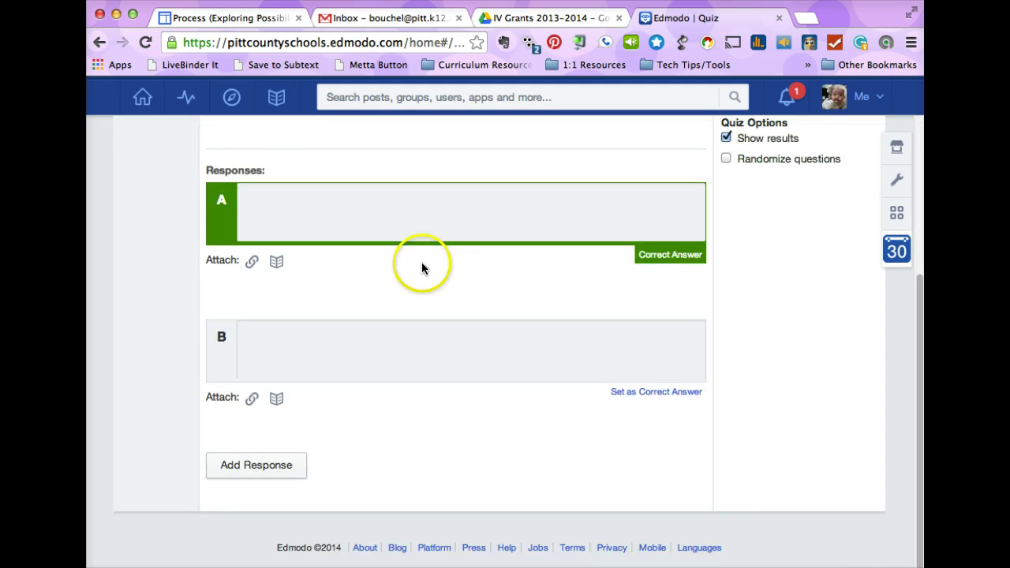
scroll(421, 266, "up", 3)
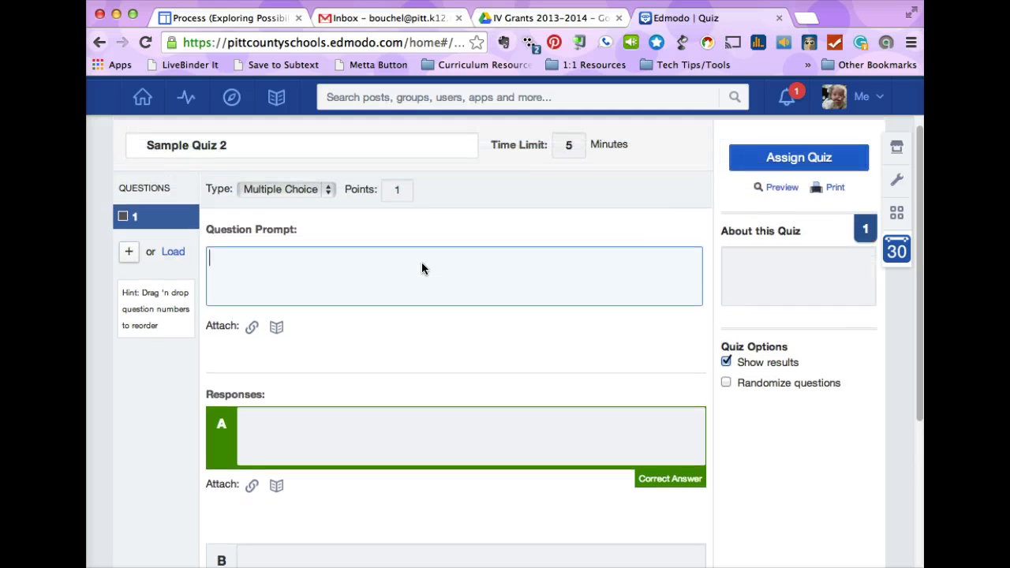
left_click(286, 261)
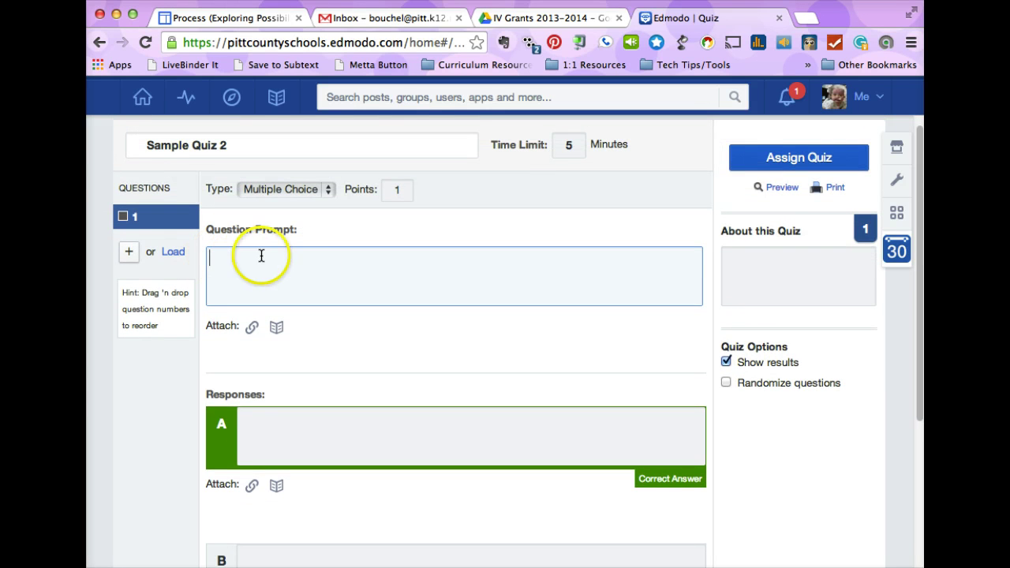
type("2 +")
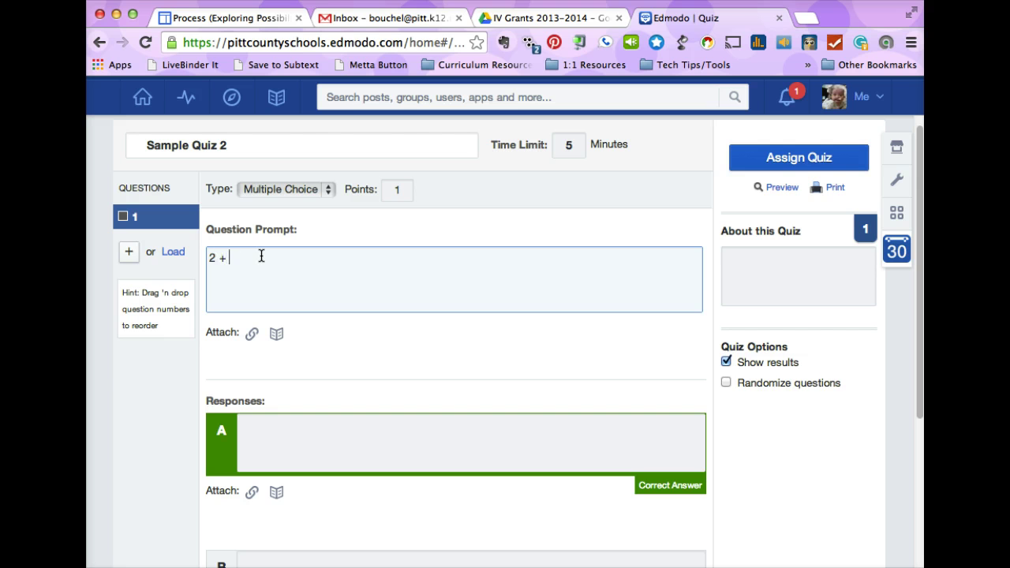
type(" 2 =")
- Fill in the first question's responses A and B with 1 and 2
left_click(338, 429)
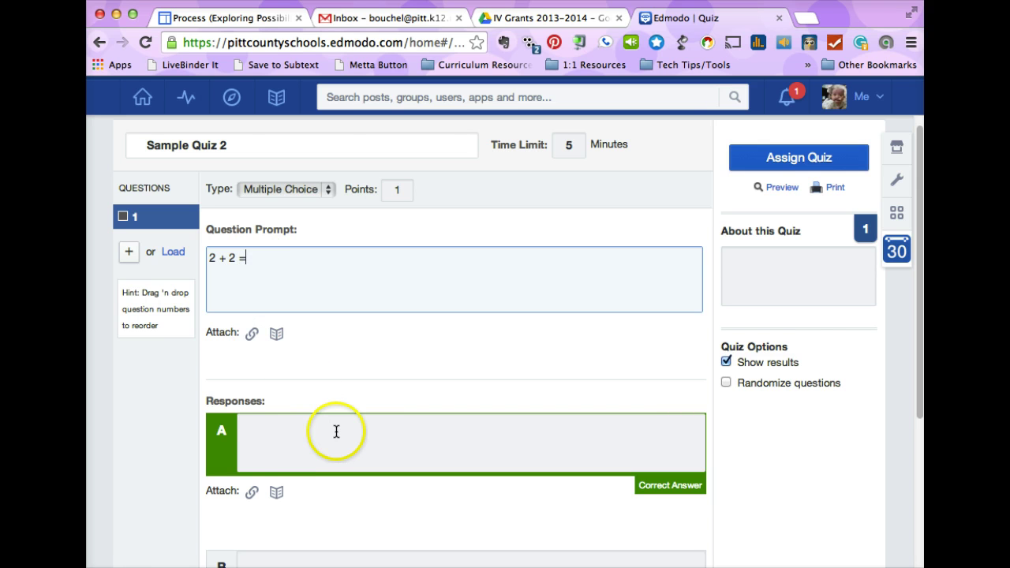
type("4")
scroll(332, 430, "down", 3)
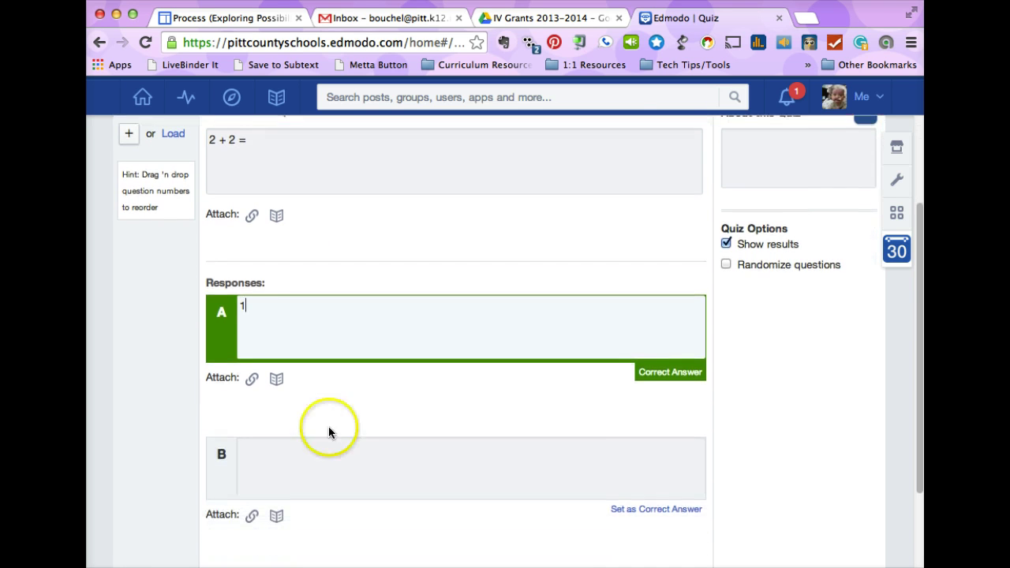
left_click(259, 460)
type("2")
scroll(322, 453, "down", 2)
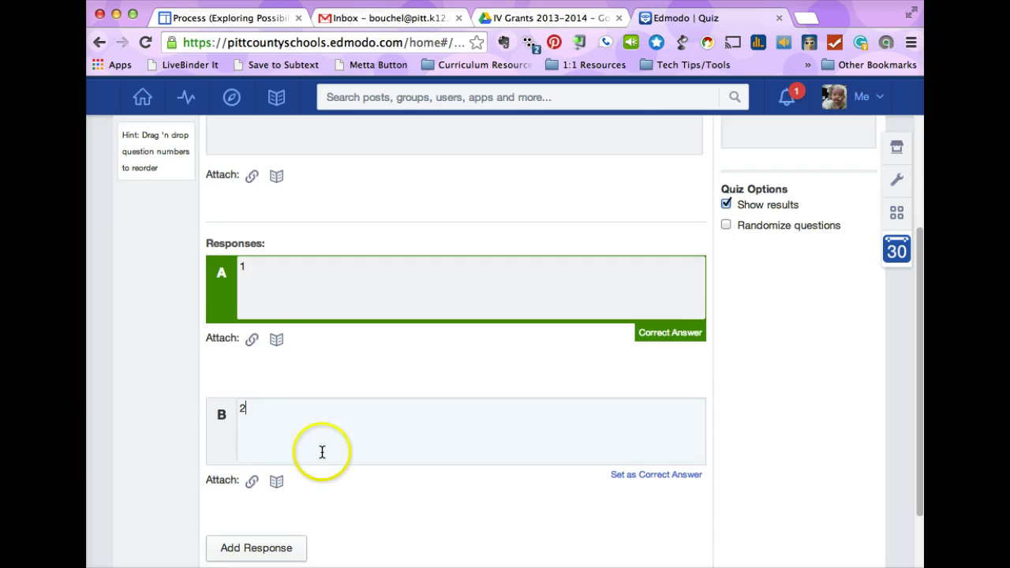
scroll(322, 453, "down", 2)
- Add two more responses to the first question, C with 3 and D with 4
left_click(276, 471)
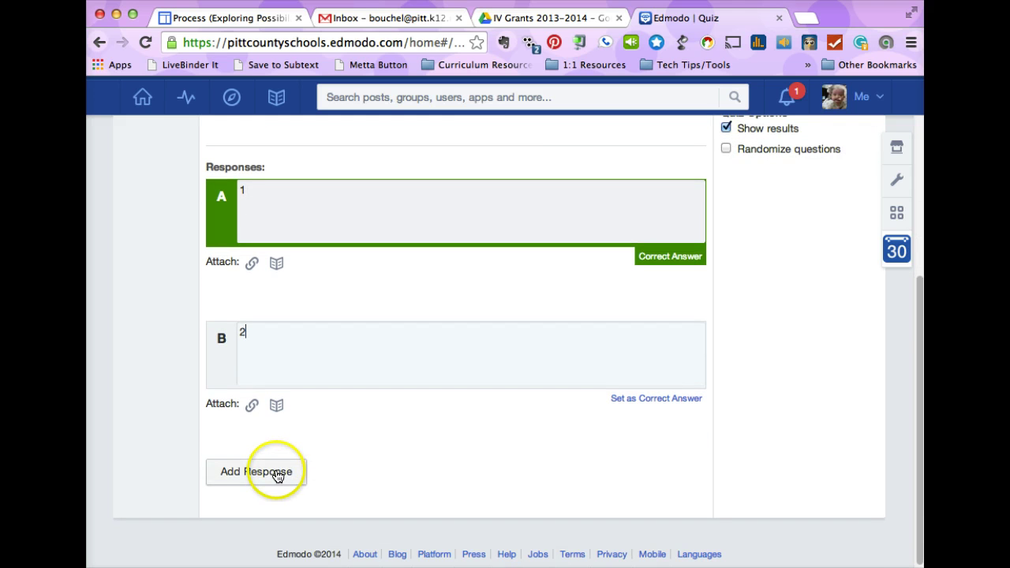
left_click(277, 474)
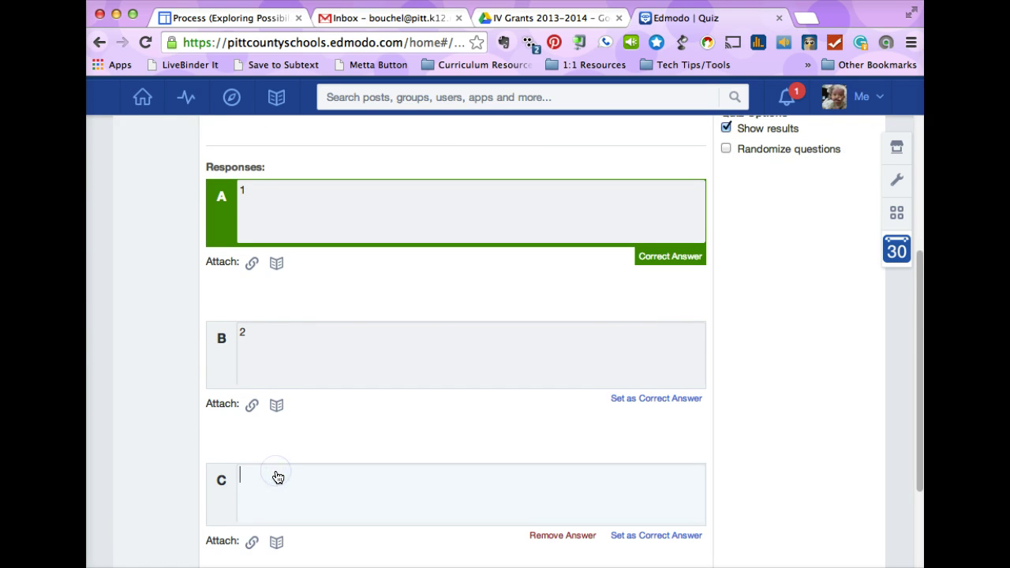
type("3")
scroll(307, 472, "down", 2)
scroll(308, 472, "down", 2)
left_click(278, 476)
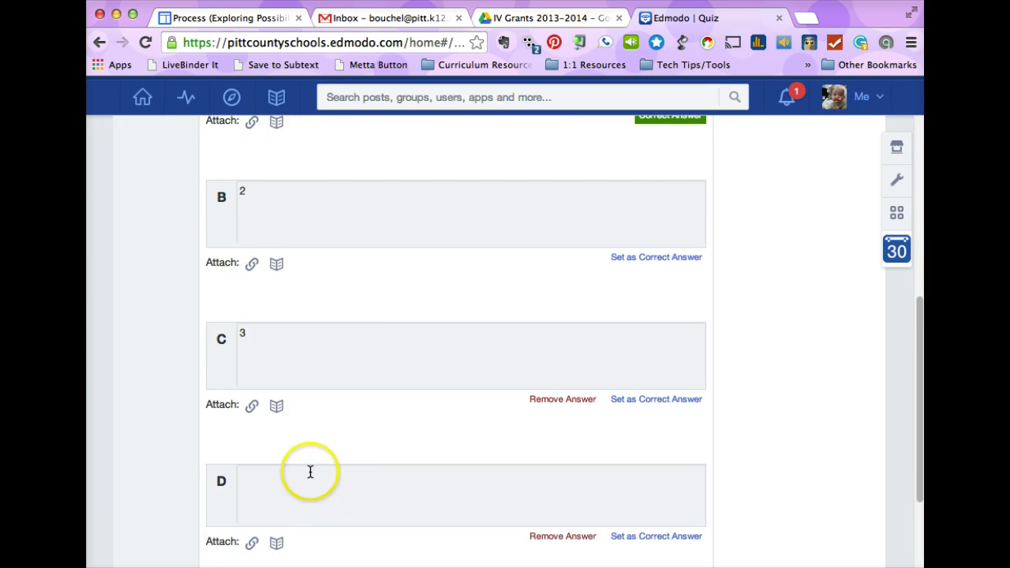
left_click(310, 475)
type("4")
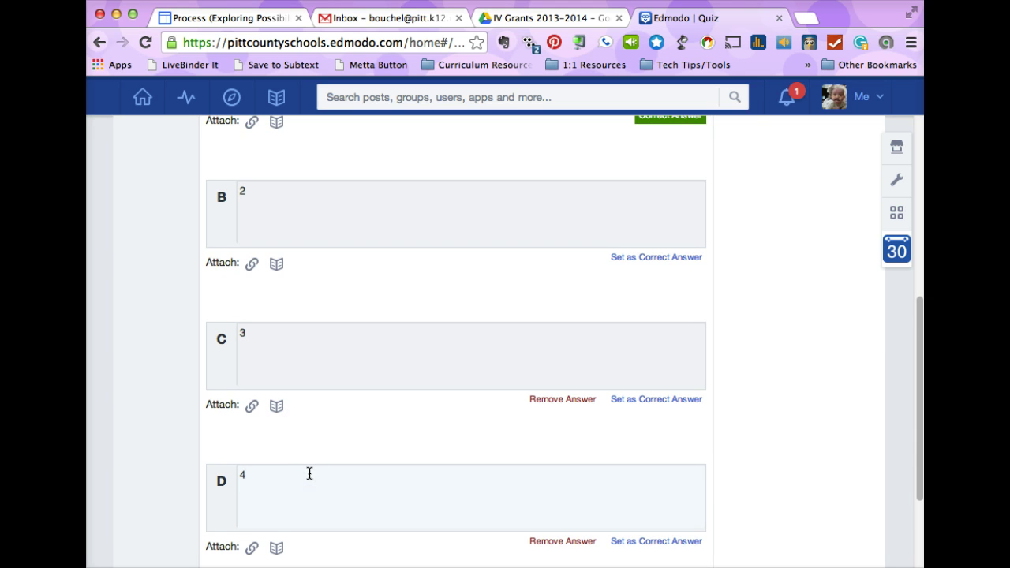
- Mark response D (4) as the correct answer to the first question
scroll(746, 491, "down", 1)
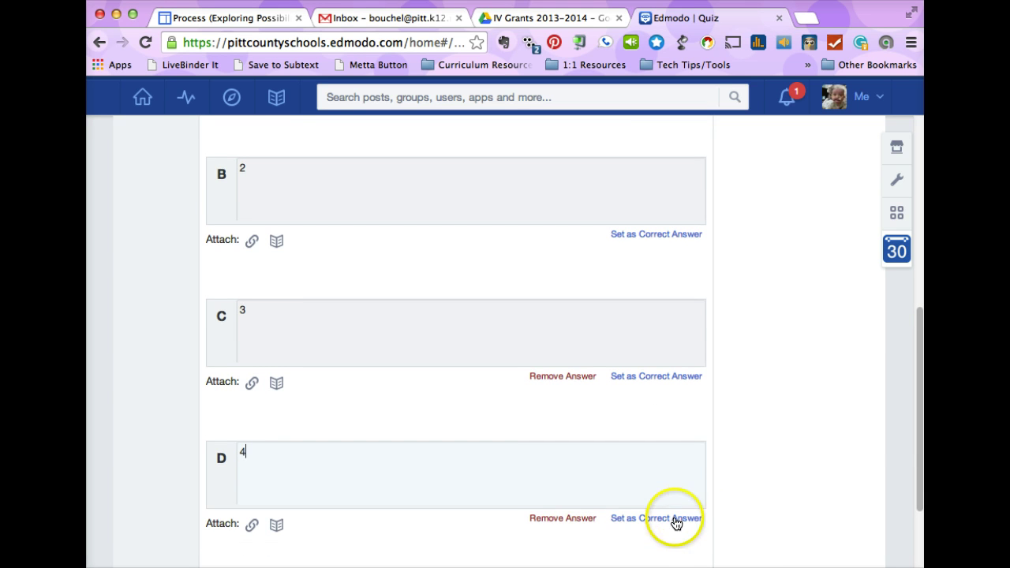
left_click(663, 522)
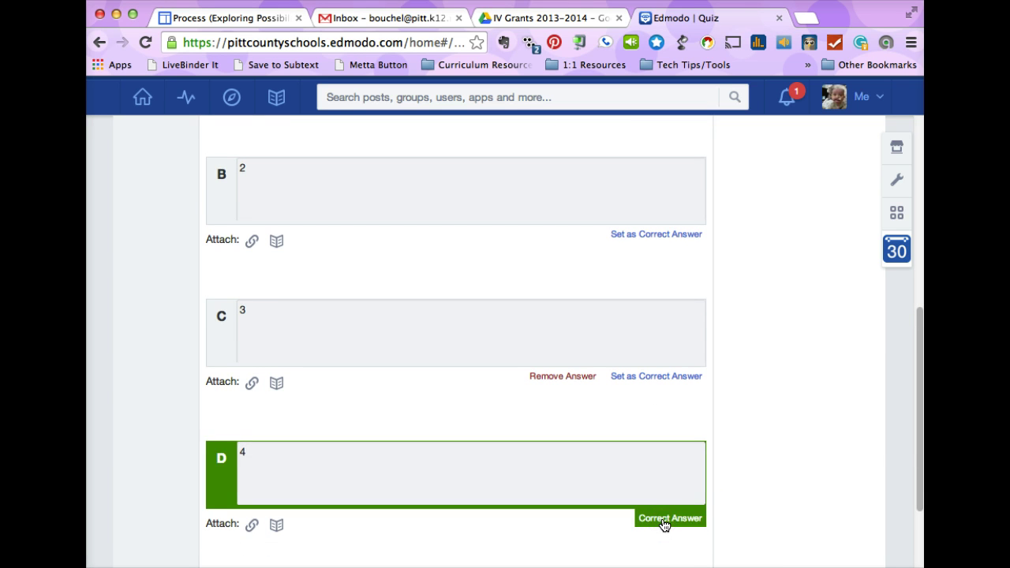
scroll(746, 448, "up", 1)
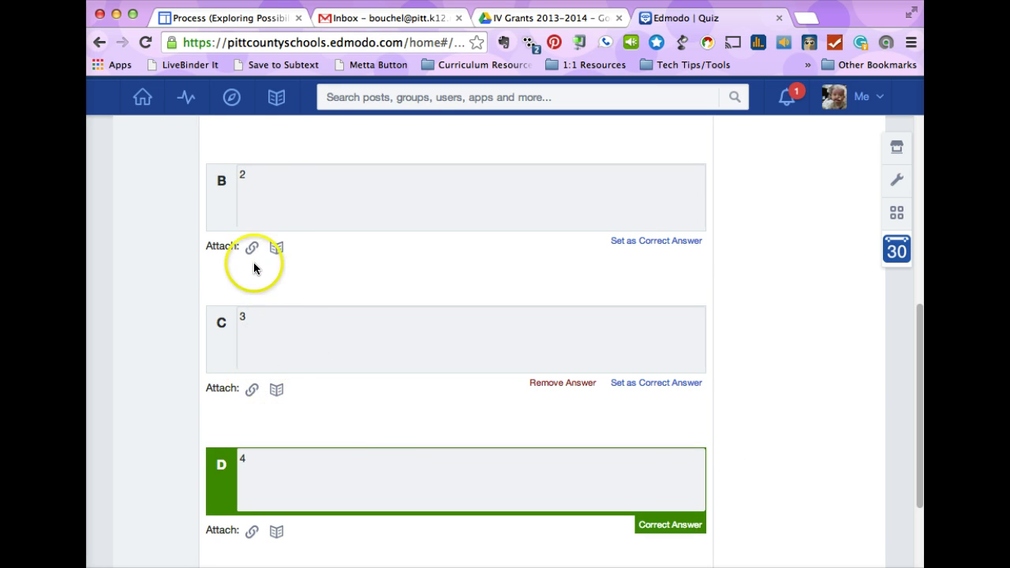
scroll(307, 265, "up", 3)
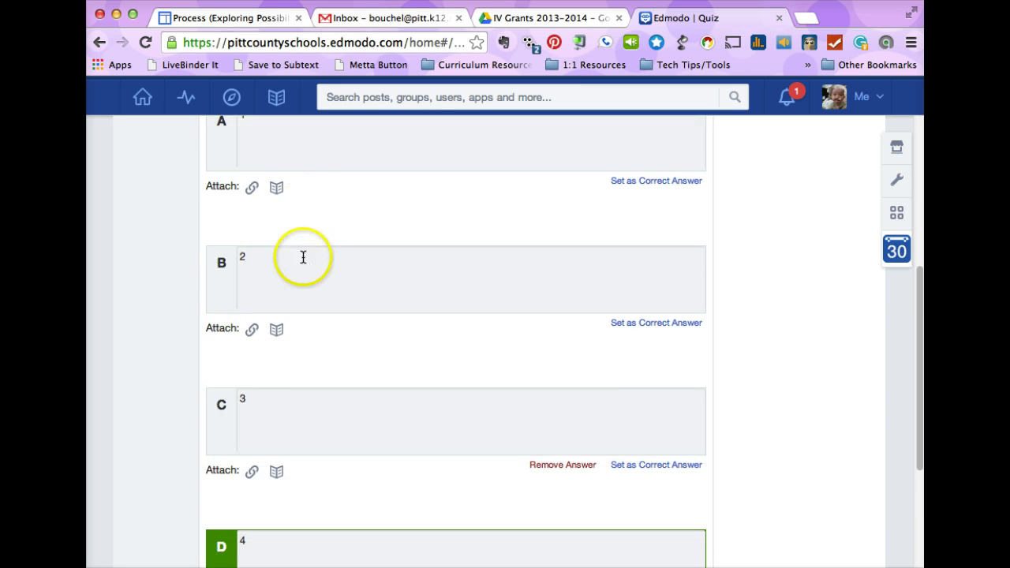
scroll(437, 257, "up", 1)
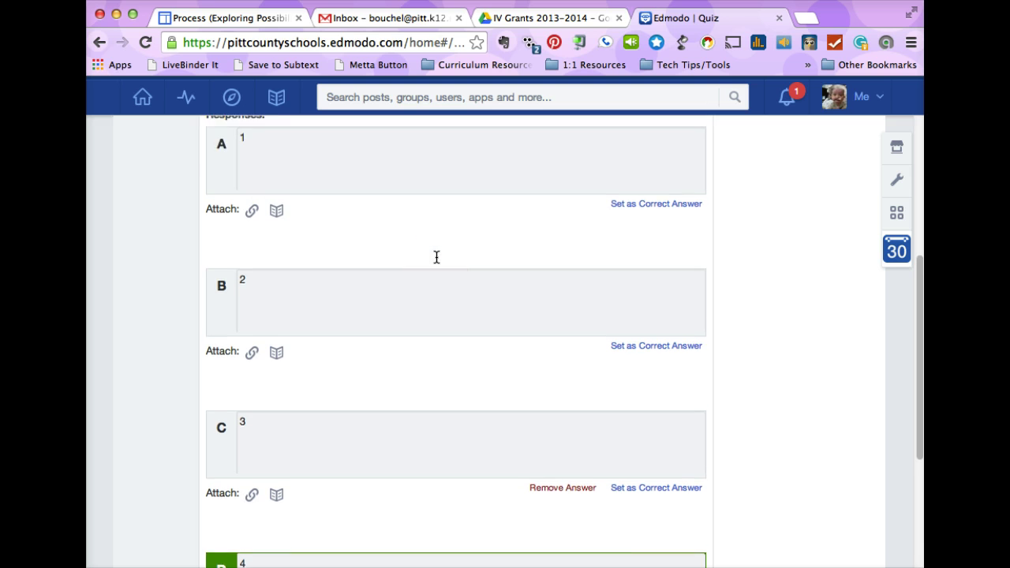
scroll(437, 257, "up", 10)
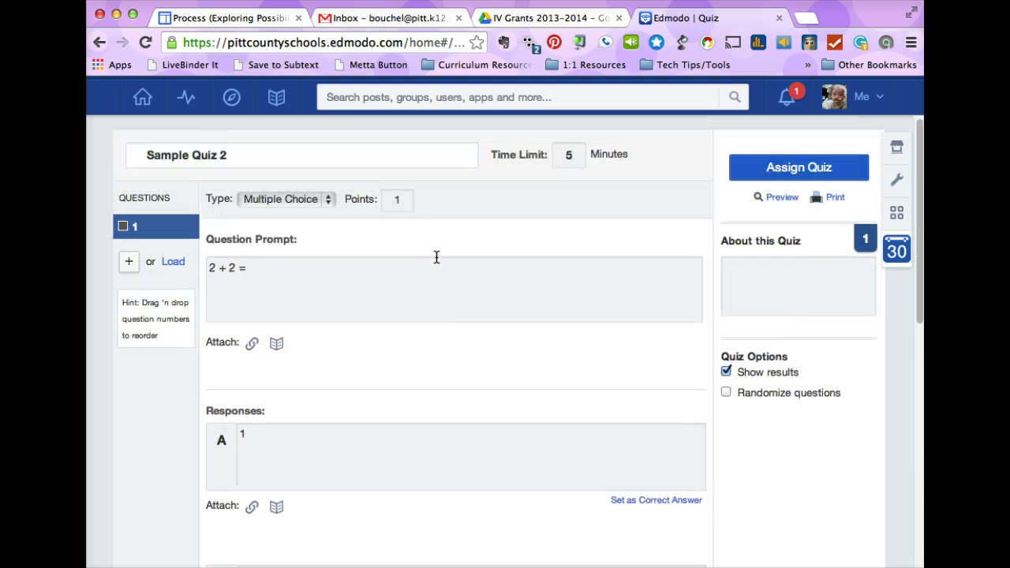
left_click(436, 256)
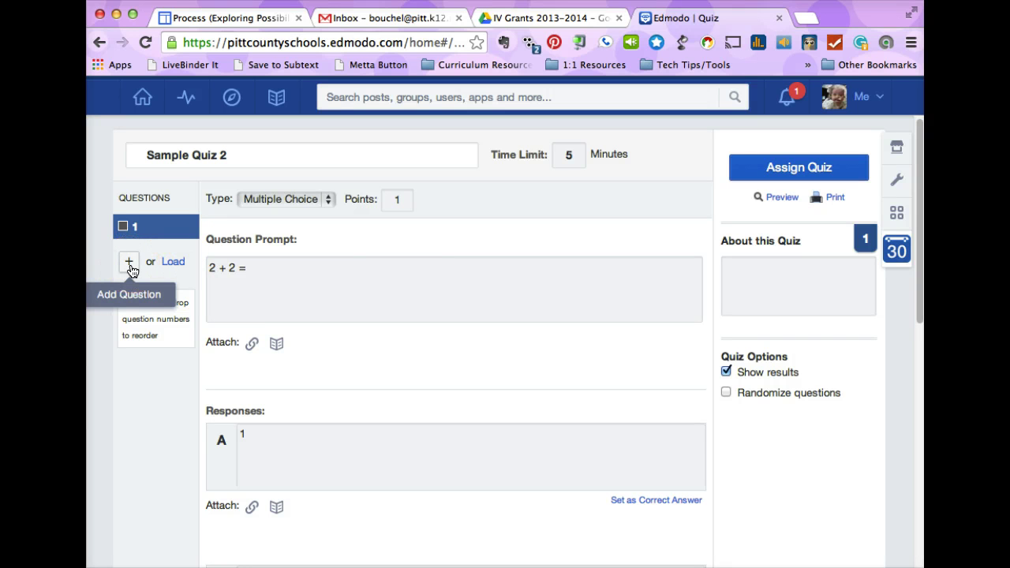
- Add a second multiple choice question with the prompt "2 x 3 ="
left_click(131, 264)
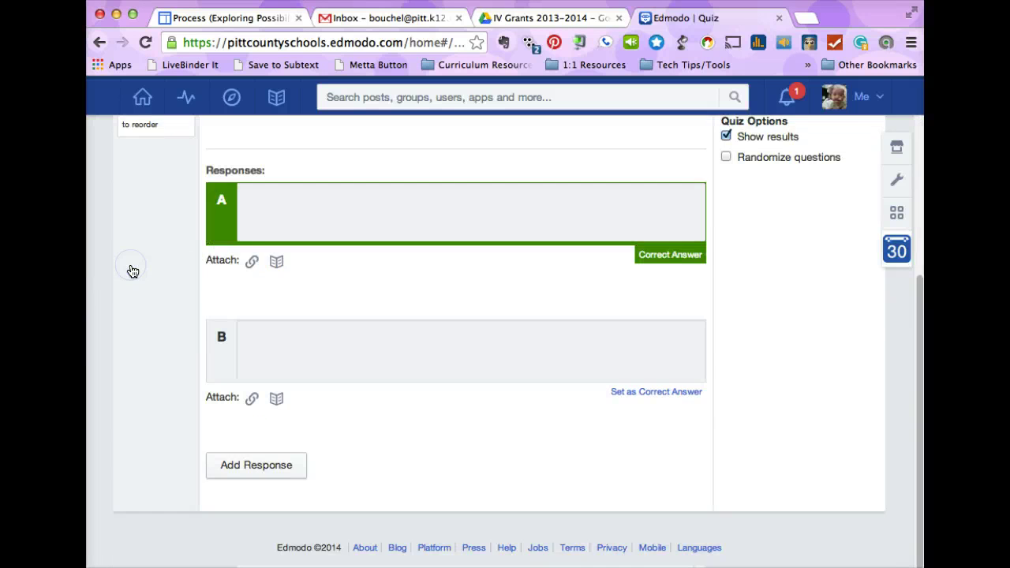
left_click(421, 263)
left_click(336, 264)
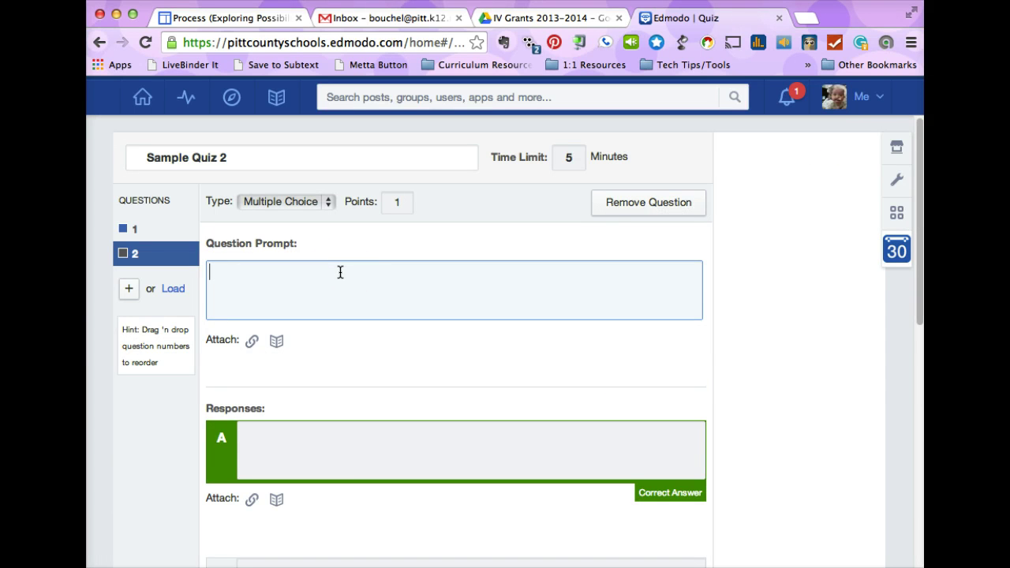
type("2 x 3 =")
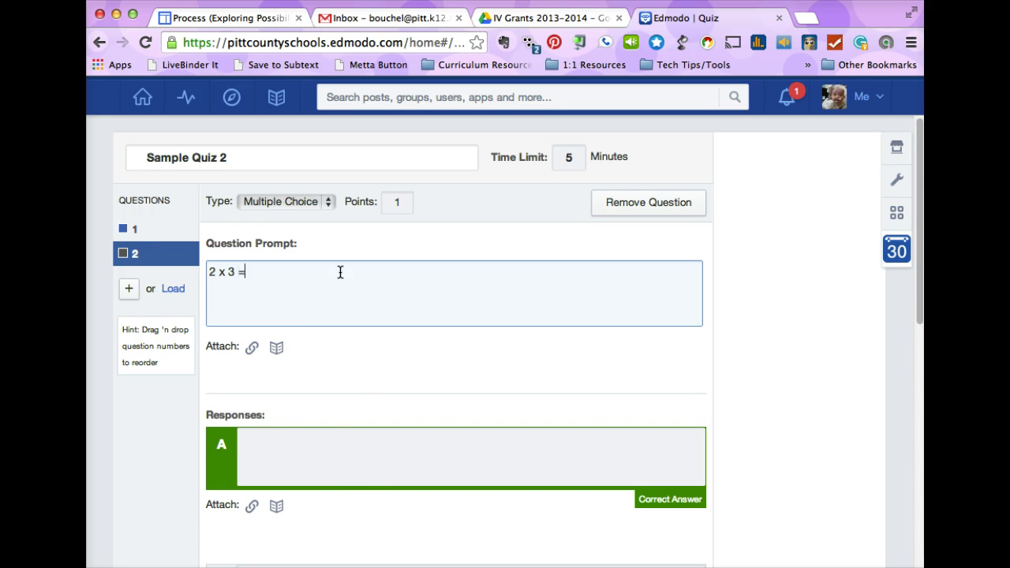
- Fill in the second question's responses A and B with 5 and 6
left_click(327, 463)
type("5")
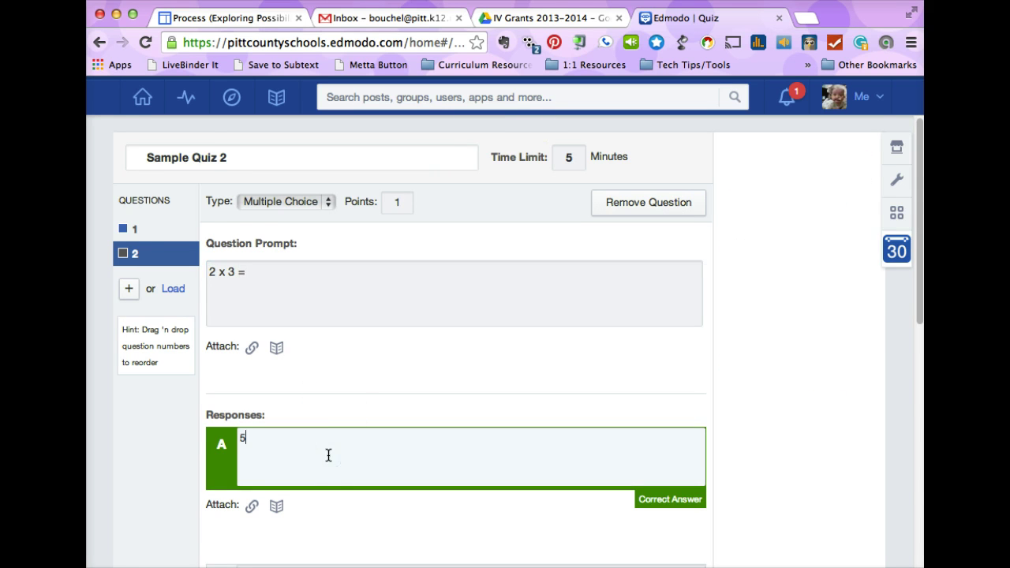
scroll(348, 450, "down", 3)
left_click(307, 456)
type("6")
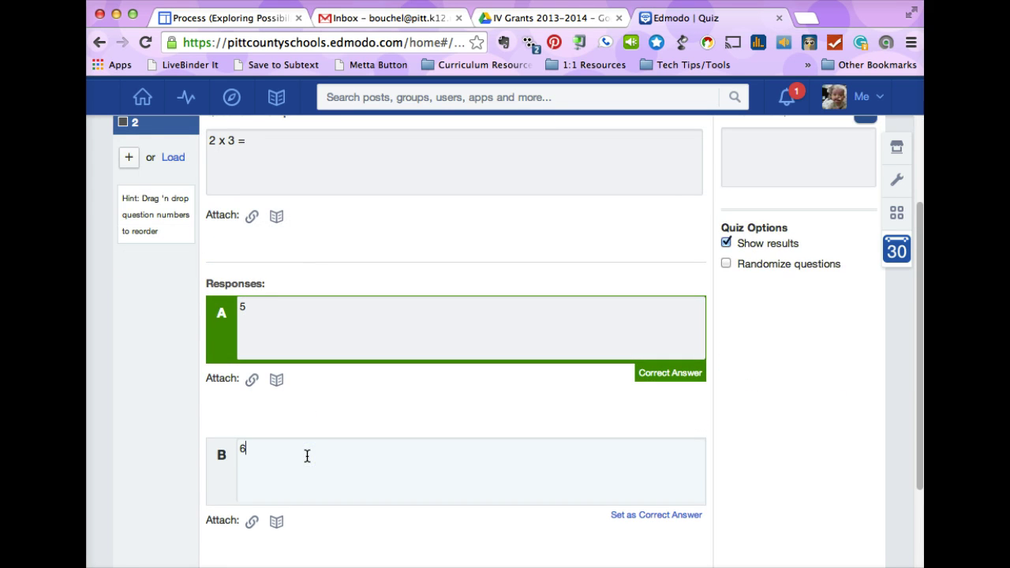
- Add responses C with 7 and D with 8 to the second question, and mark response B (6) as the correct answer
scroll(296, 454, "down", 3)
left_click(264, 468)
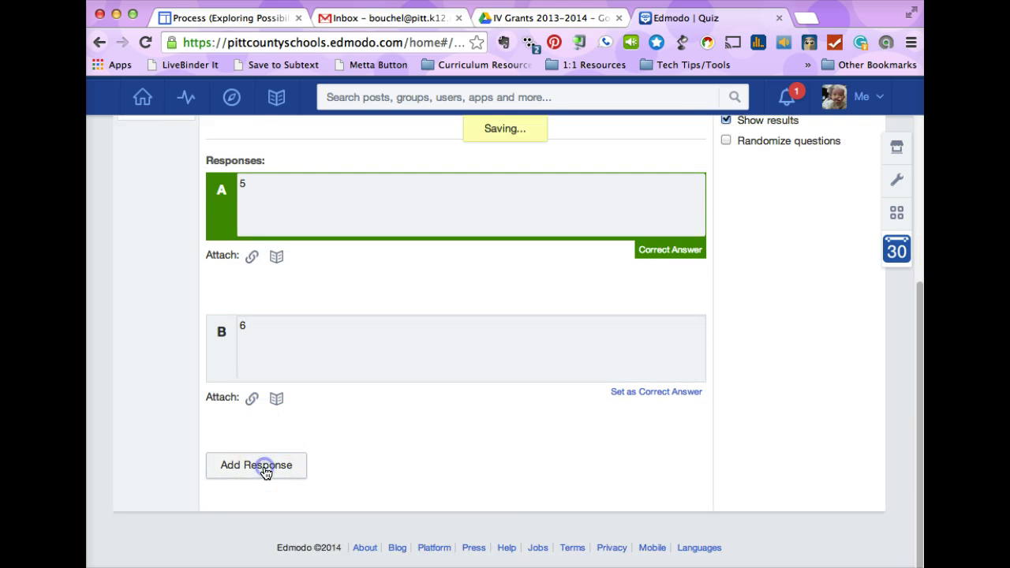
left_click(286, 471)
type("7")
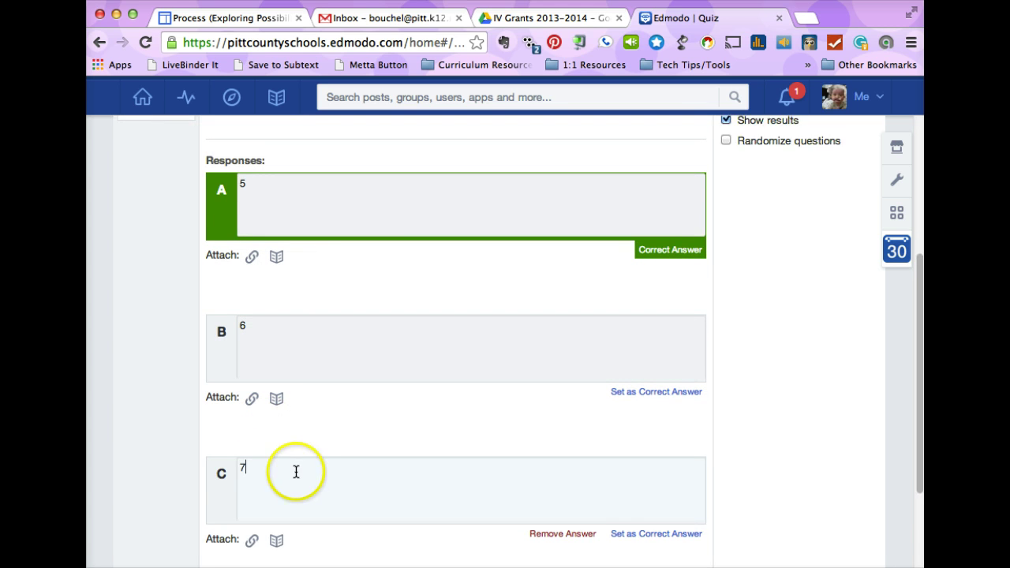
scroll(296, 472, "down", 3)
left_click(291, 508)
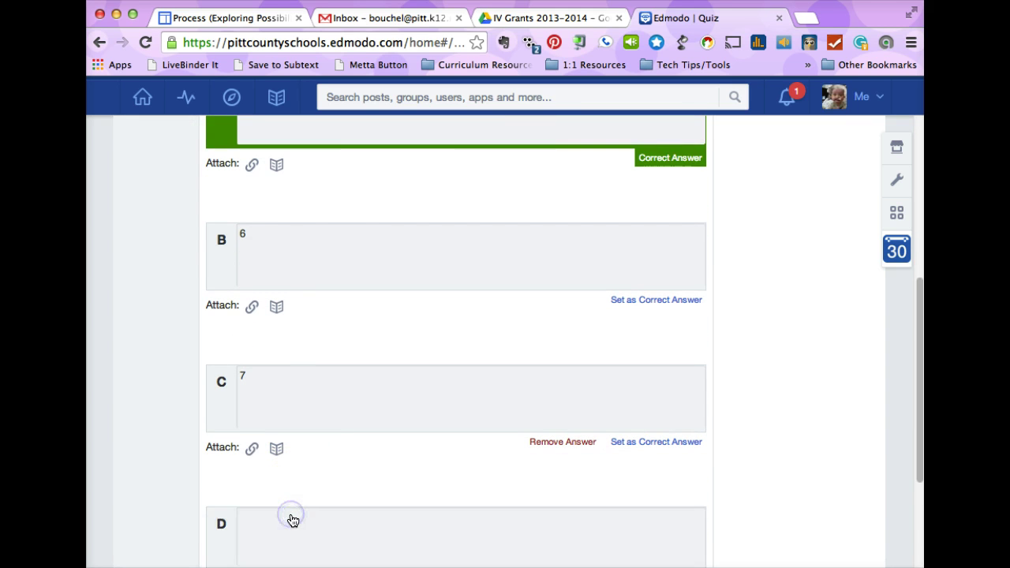
left_click(289, 520)
type("8")
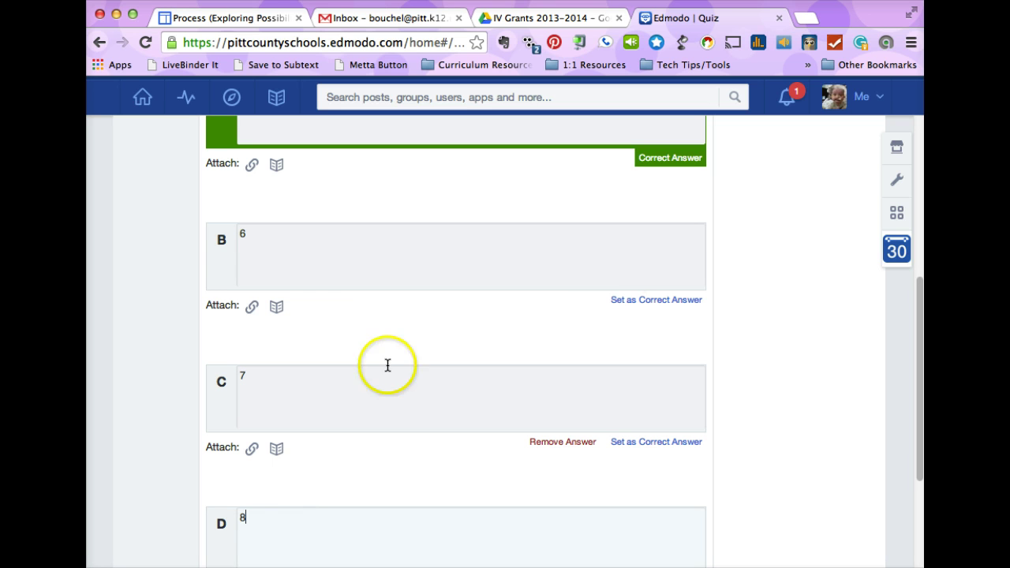
left_click(649, 301)
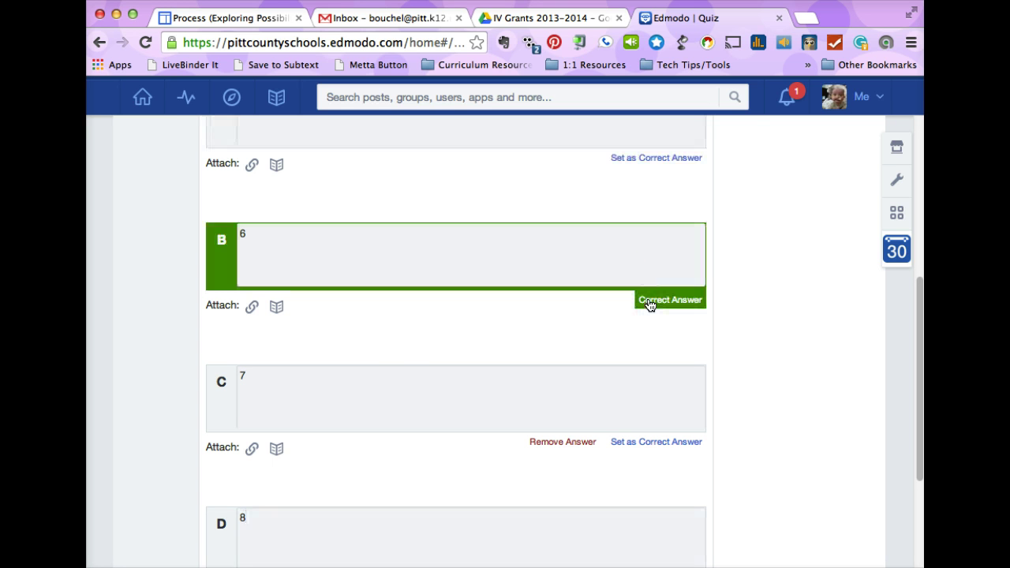
- Enter "Short and sweet." as the description about the quiz
scroll(649, 305, "up", 5)
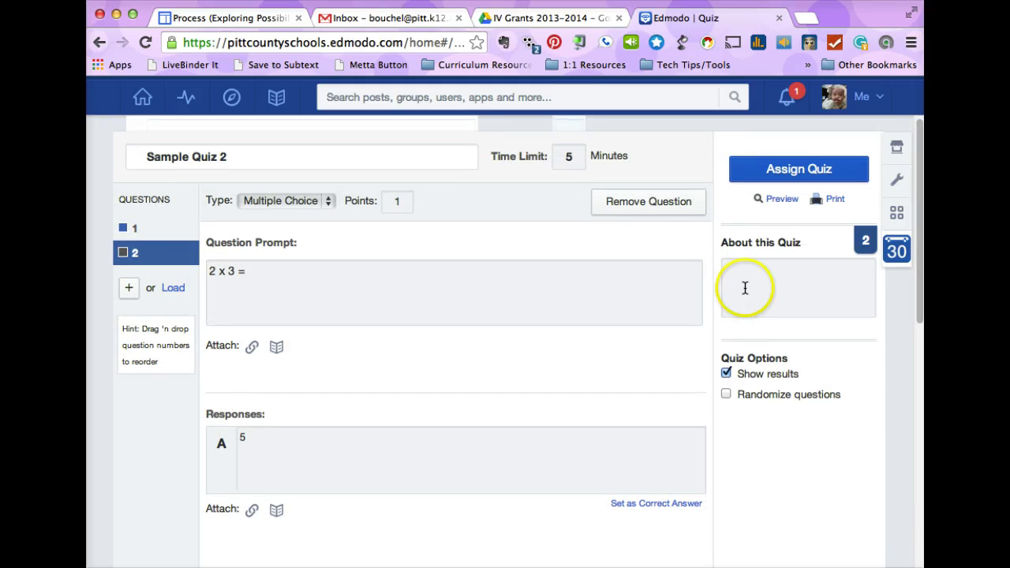
left_click(762, 271)
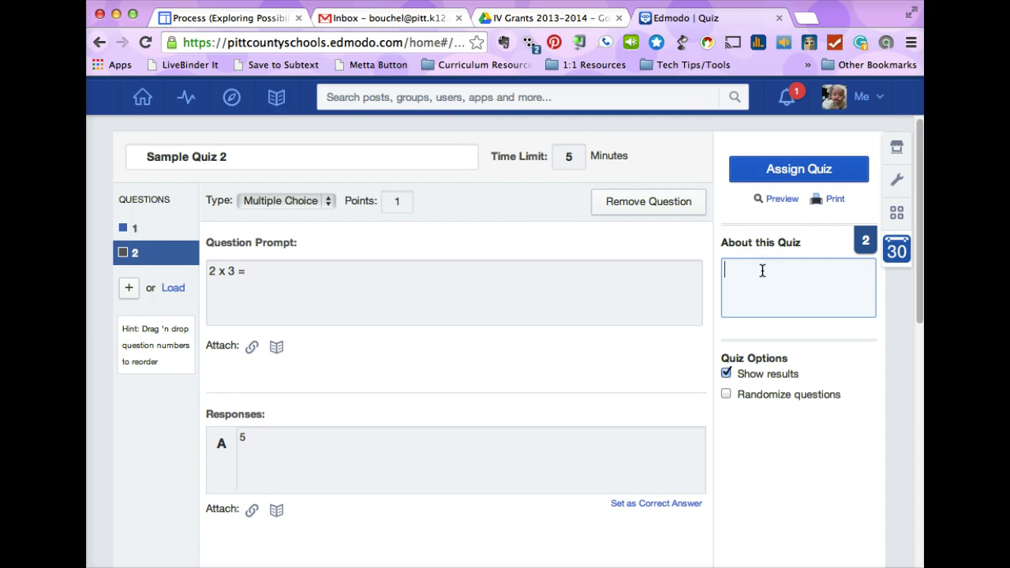
type("Short an")
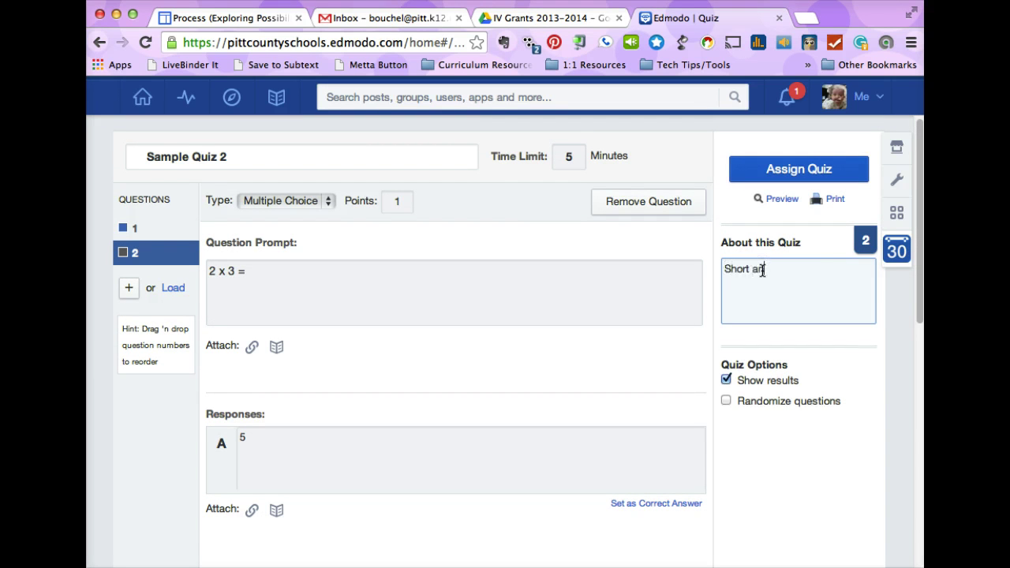
type("d sweet.")
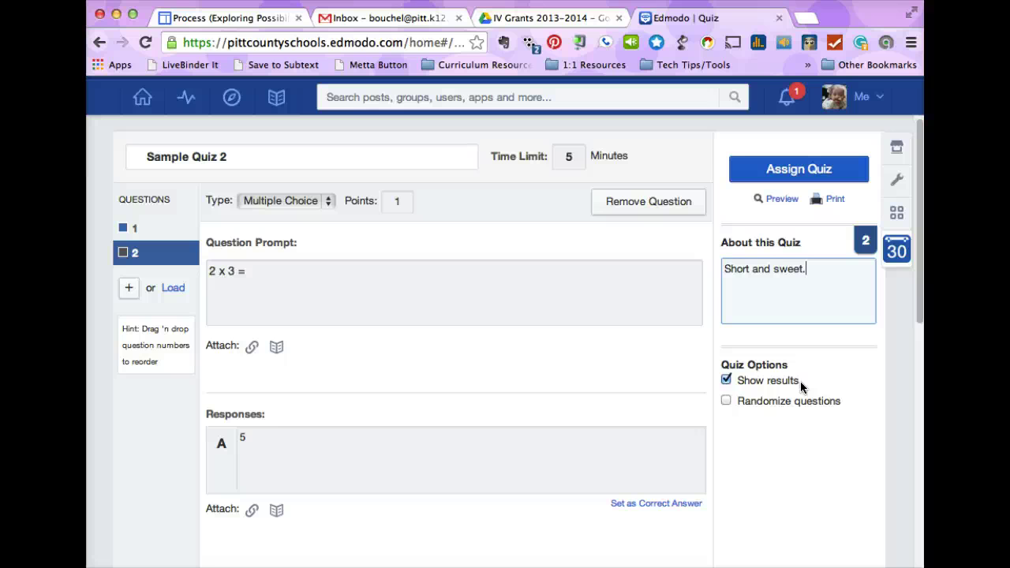
- Assign the finished Sample Quiz 2 and set its due date to 01/23/2014
left_click(727, 404)
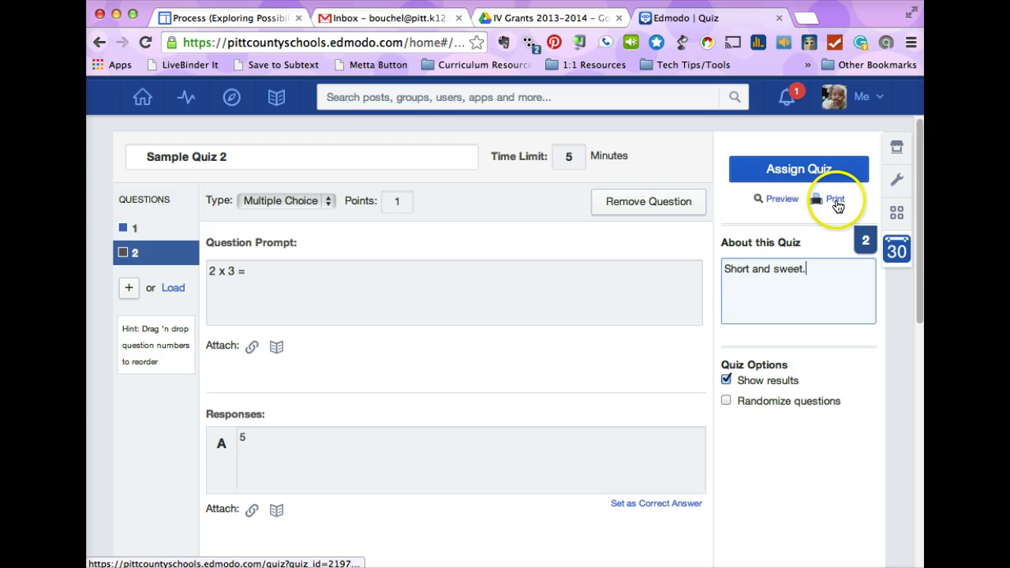
left_click(805, 172)
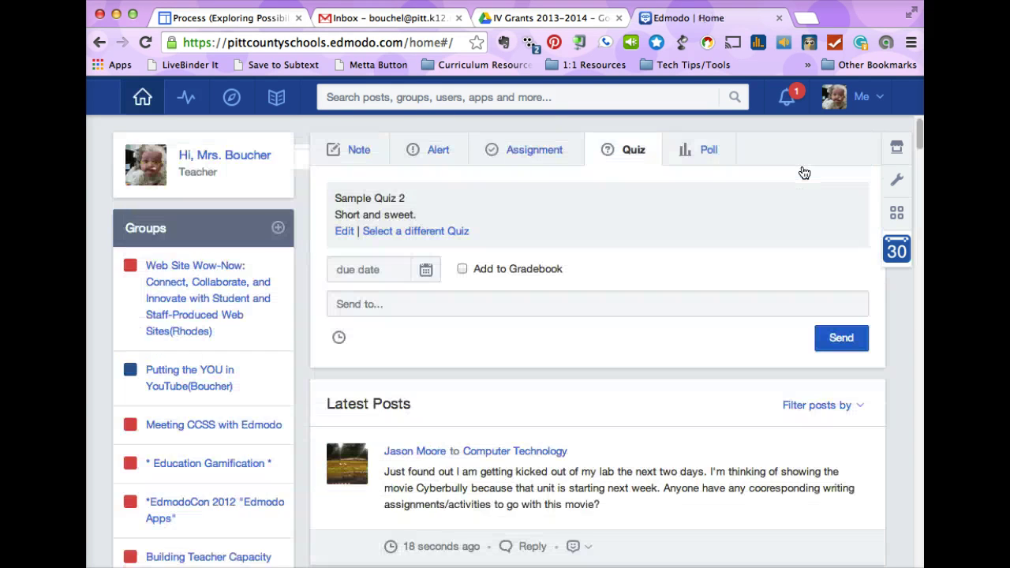
left_click(425, 271)
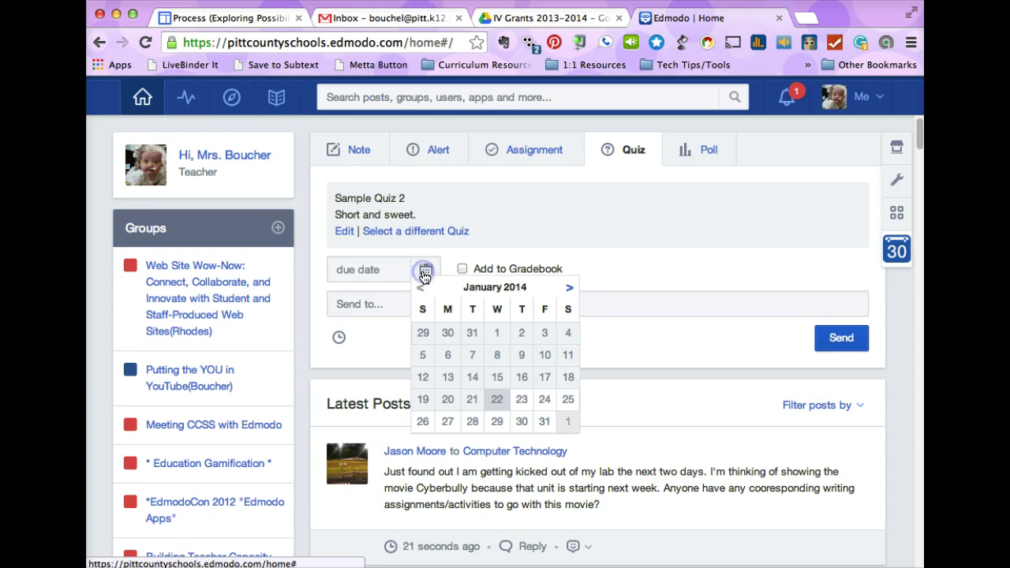
left_click(521, 400)
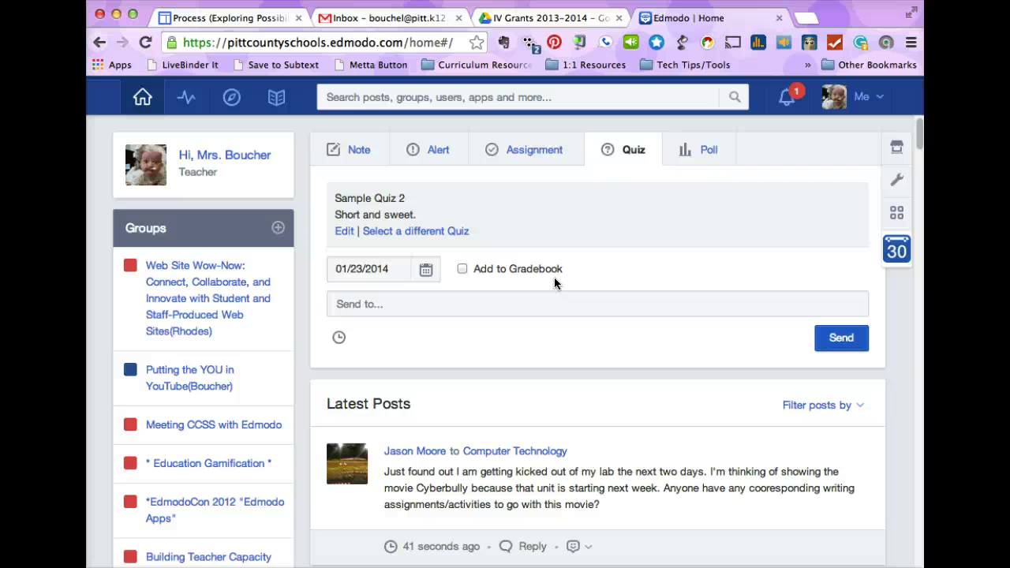
- Add the quiz to the gradebook and send it to the Training group
left_click(462, 269)
left_click(405, 304)
type("Train")
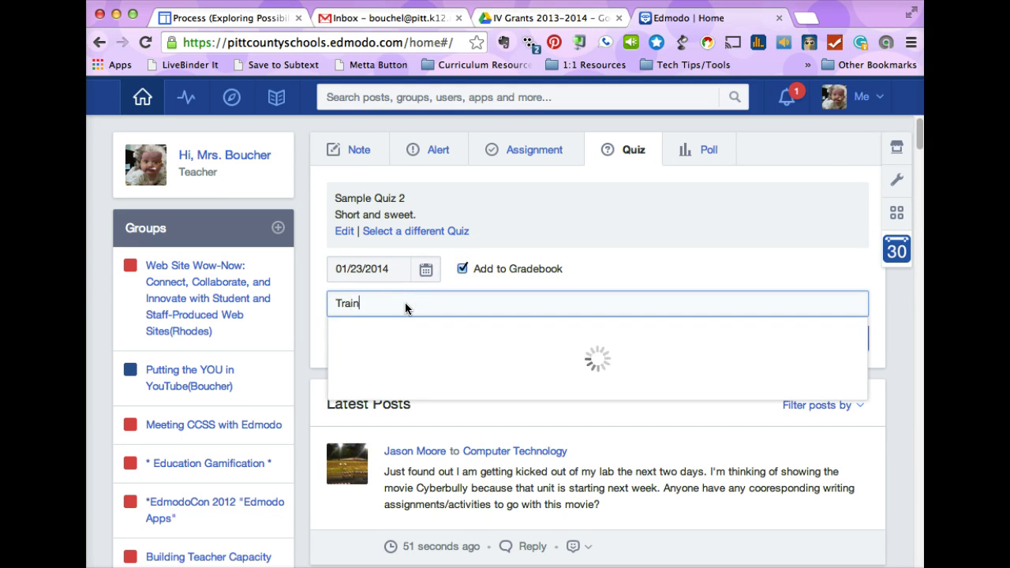
left_click(369, 335)
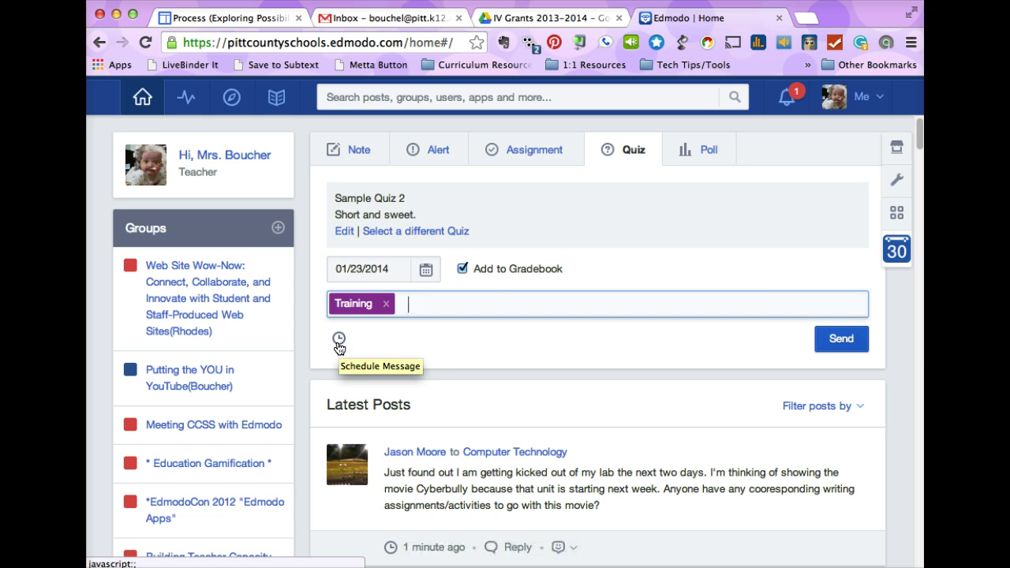
left_click(841, 339)
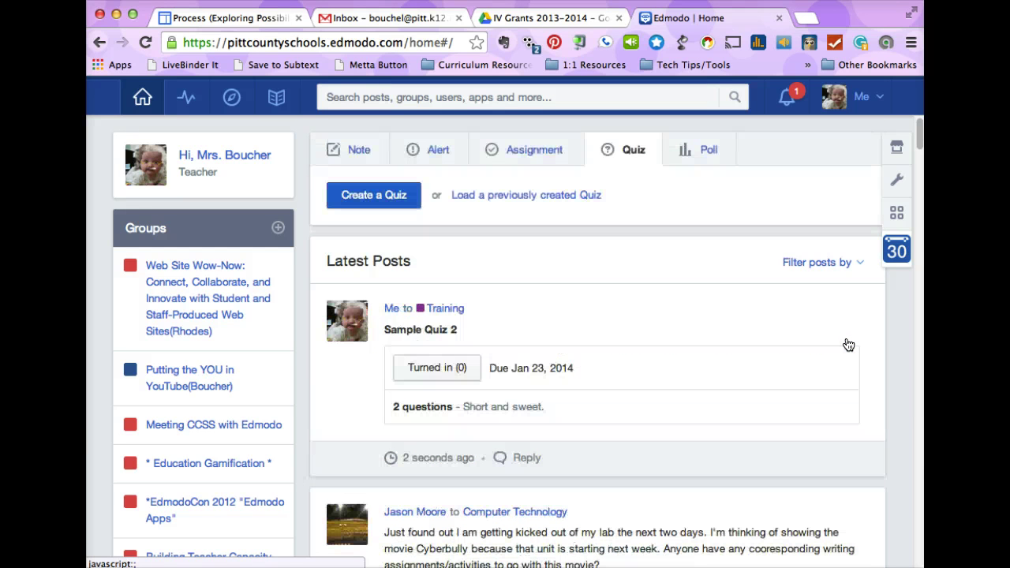
- Start a new poll with the question "What is your favorite color?"
left_click(724, 163)
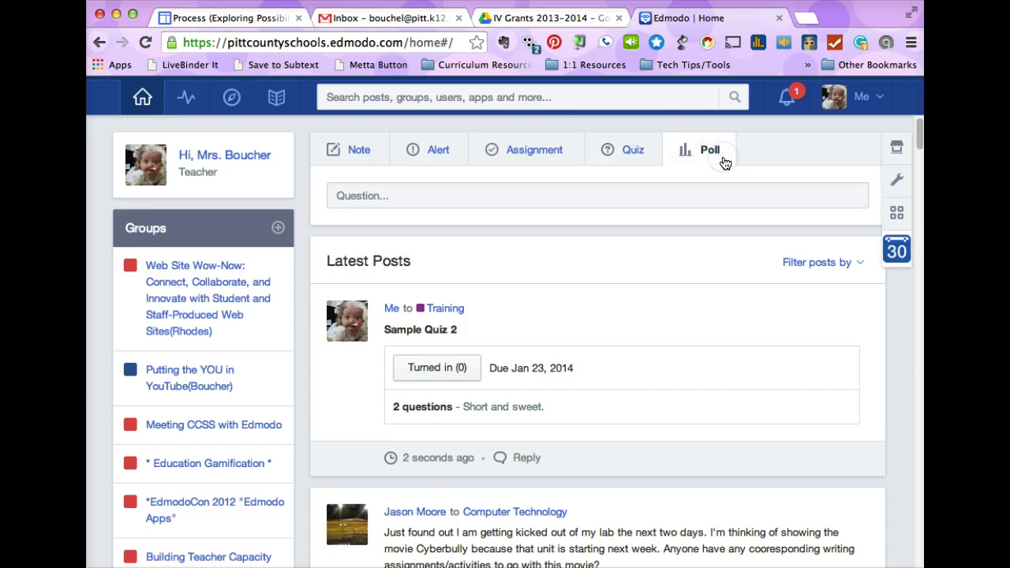
left_click(446, 195)
type("What is ")
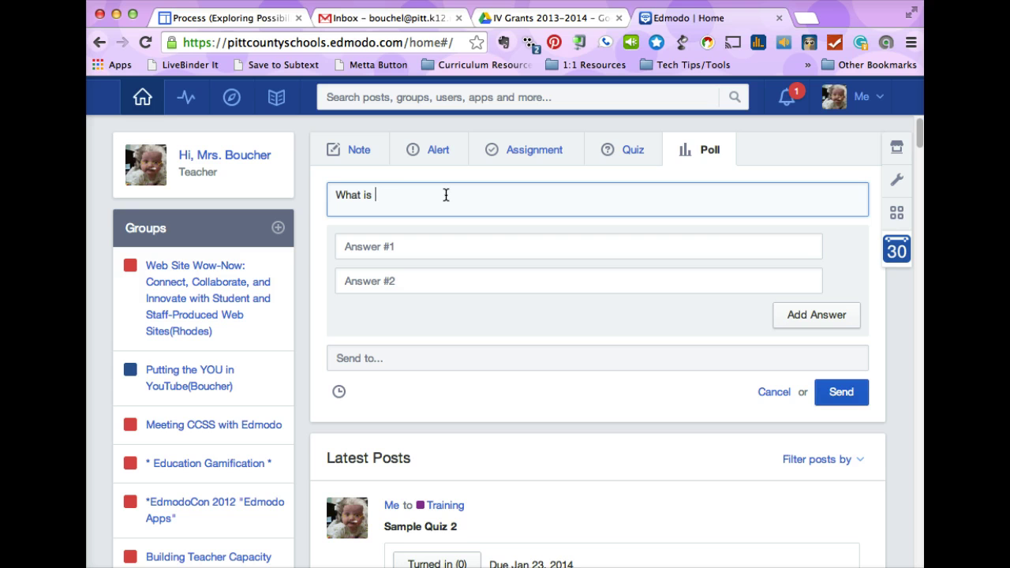
type("your favorit co")
key("BackSpace")
key("BackSpace")
type("e color?")
- Fill in the poll's first two answers with Red and Green, and add a third answer, Purple
left_click(447, 250)
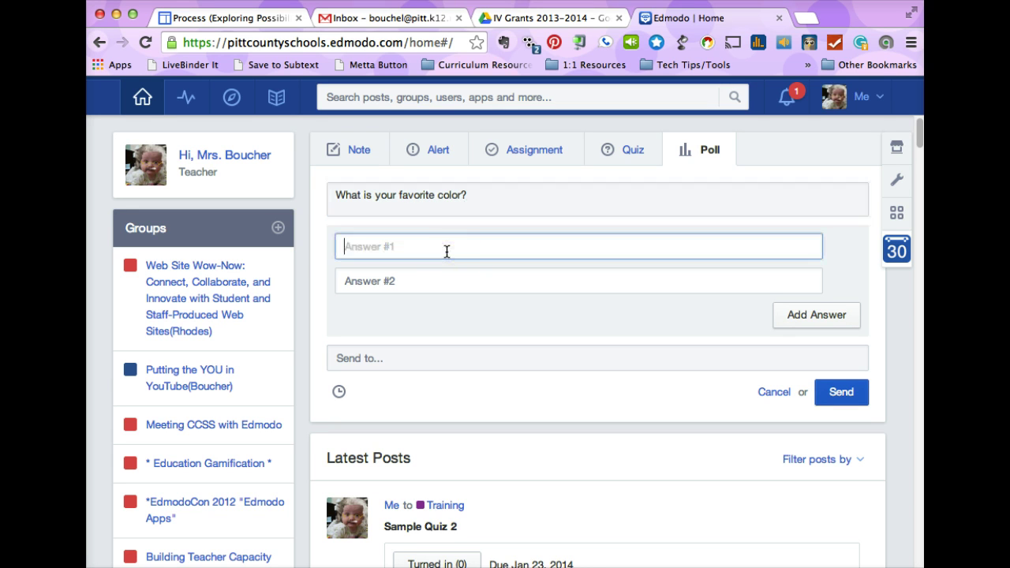
type("Red")
left_click(463, 287)
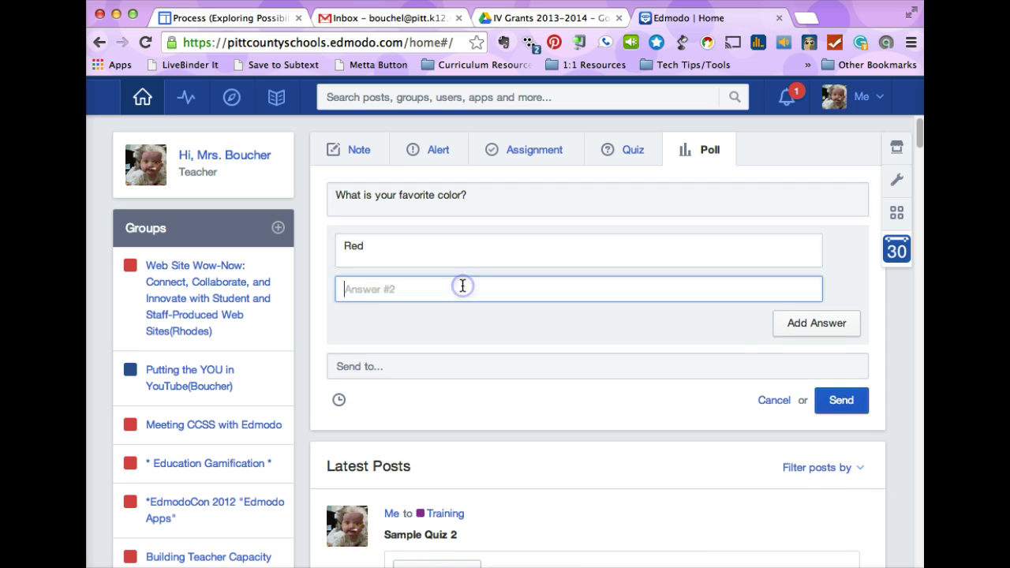
type("Green")
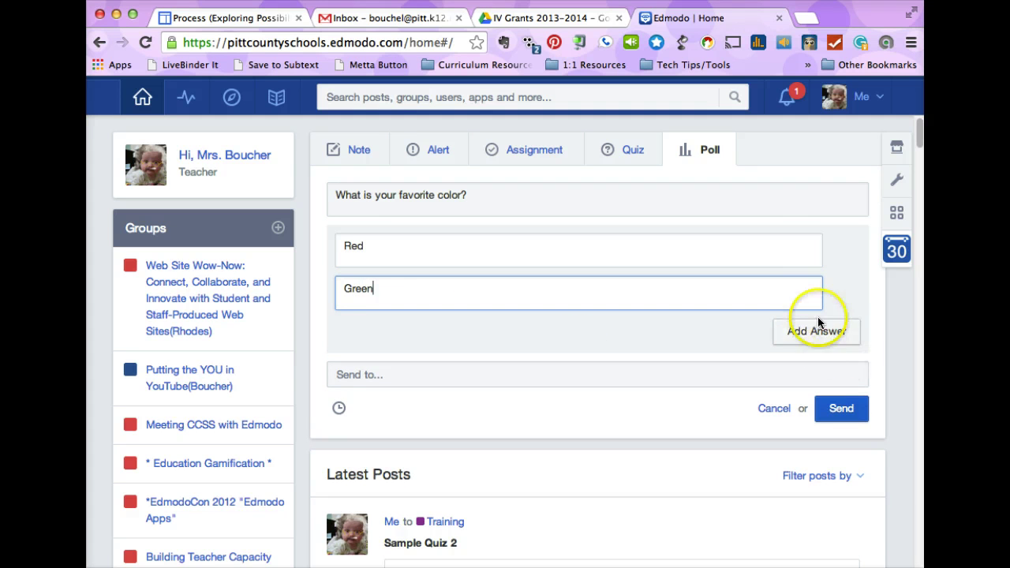
left_click(818, 332)
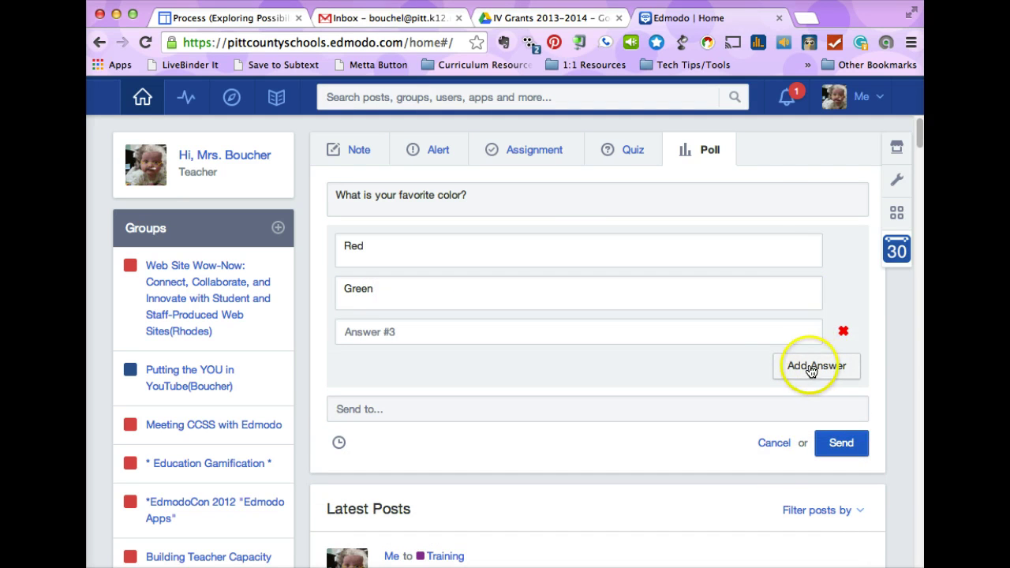
left_click(454, 334)
type("P")
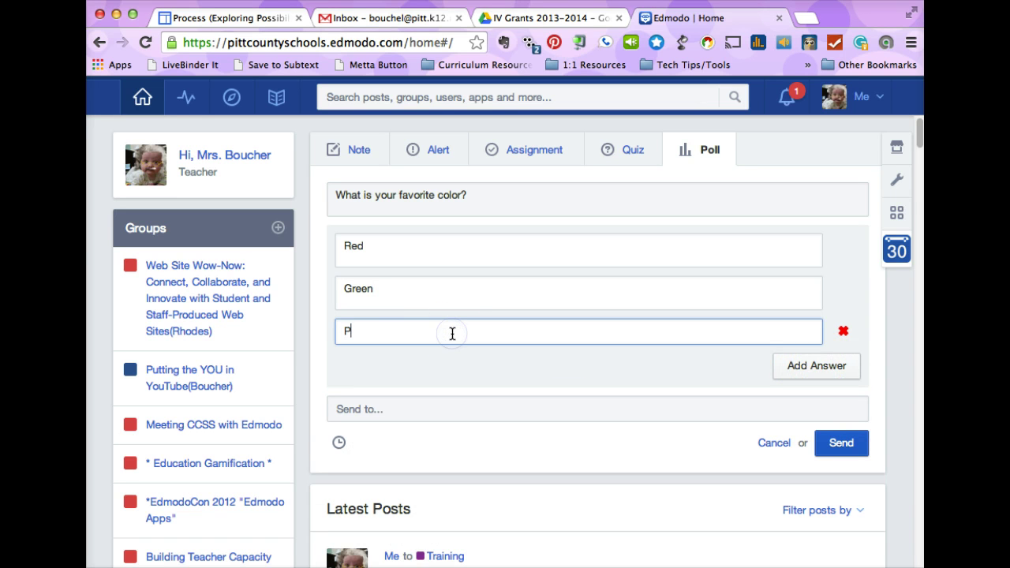
type("urple")
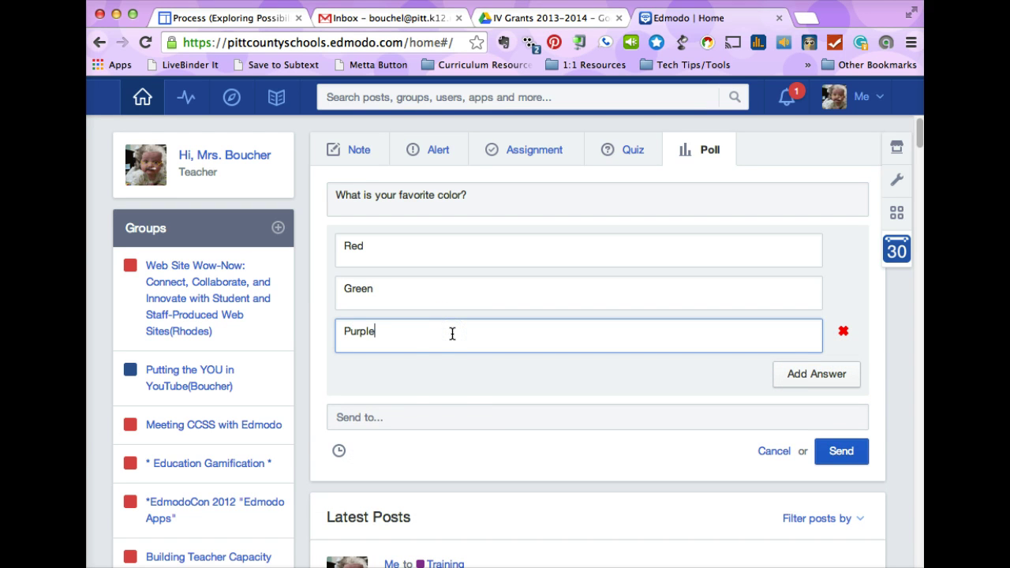
- Choose the Training group as the poll's recipient and send the poll
left_click(441, 417)
type("Train")
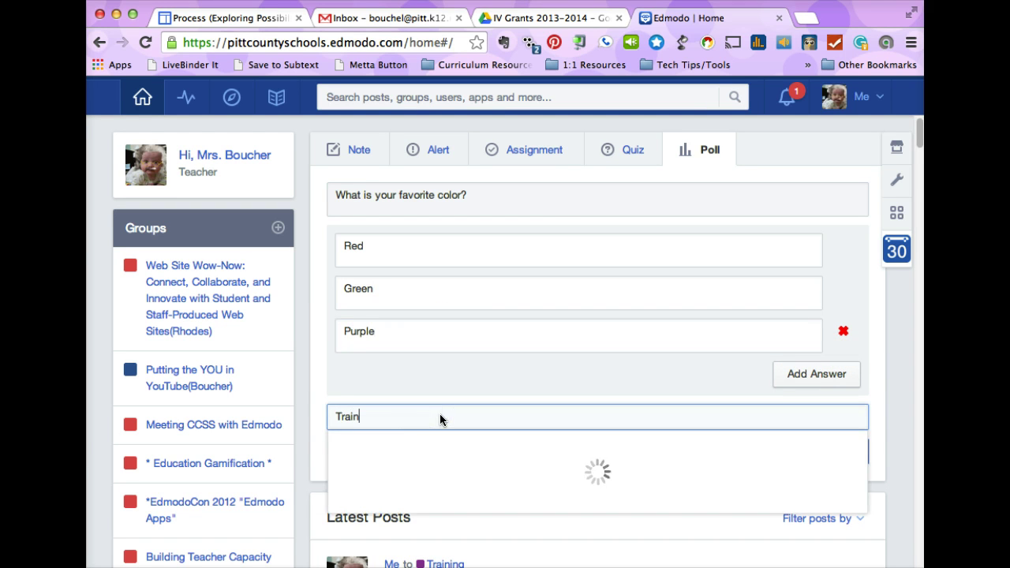
left_click(393, 442)
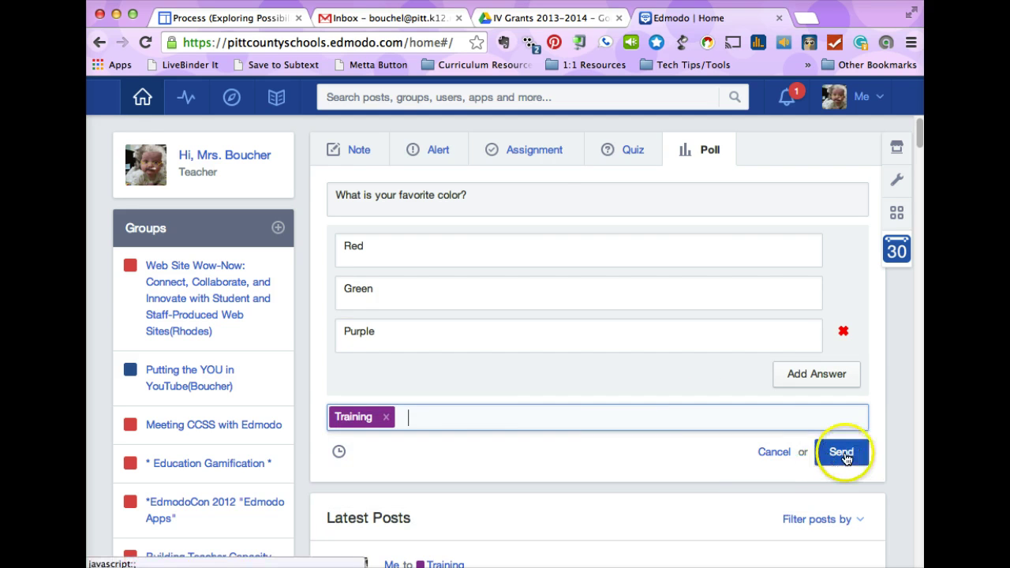
left_click(843, 452)
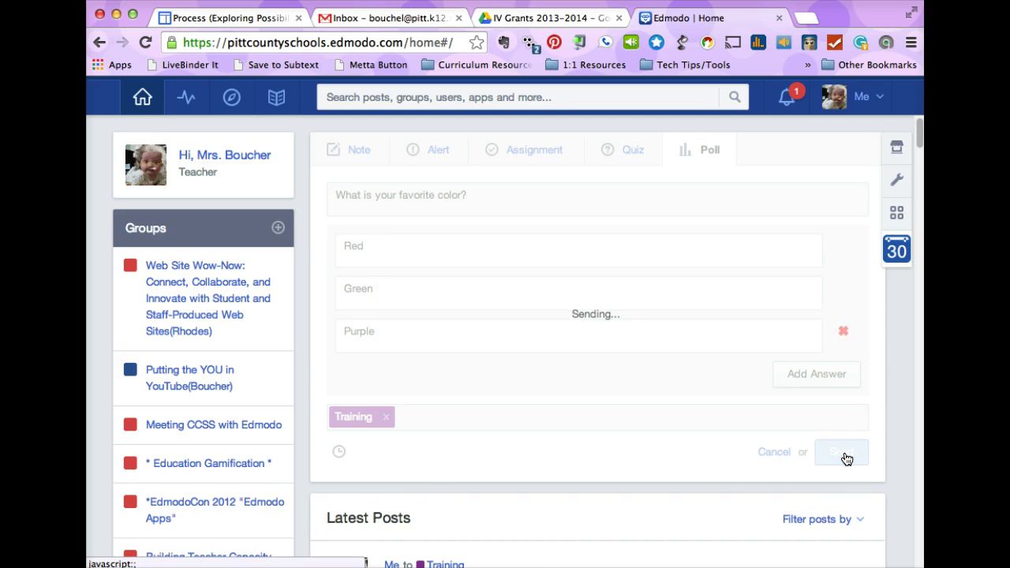